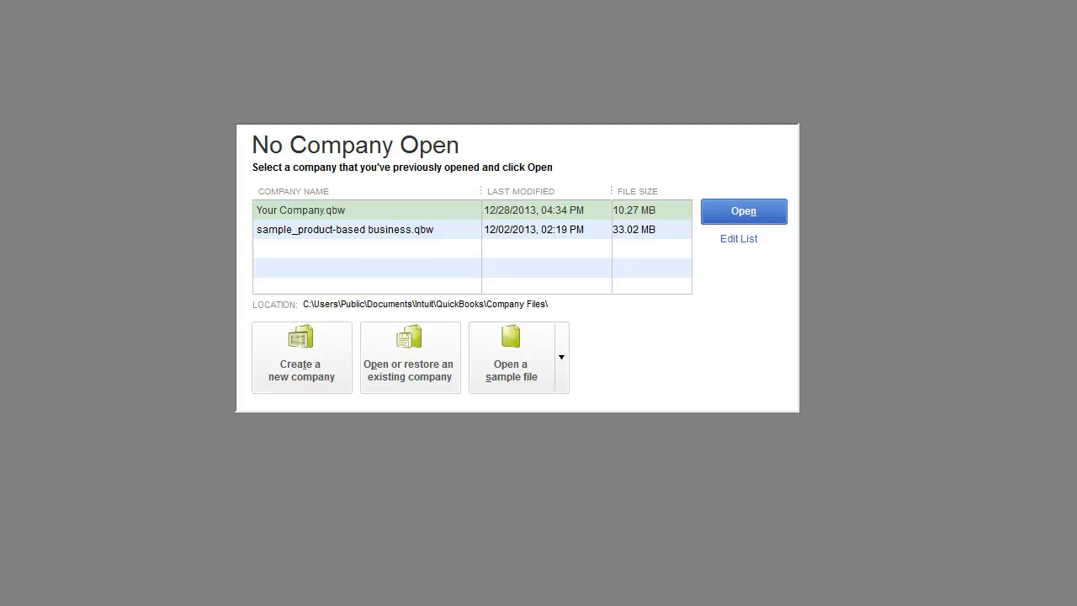
Start a new company file with Express Start and enter "The Hot Doggers" as the company name.
{"action": "left_click", "coordinate": [319, 377]}
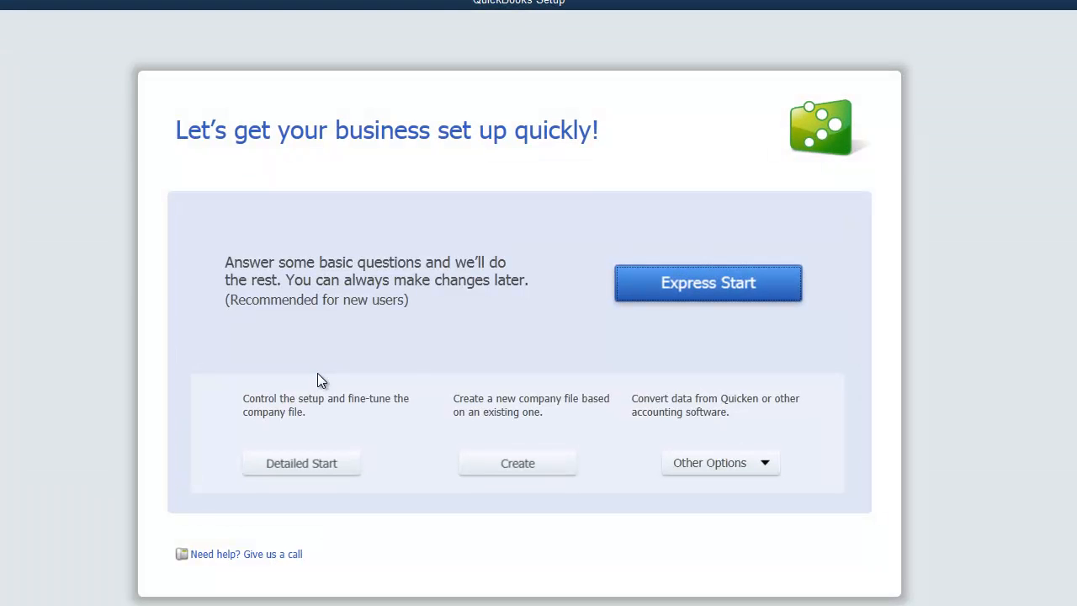
{"action": "left_click", "coordinate": [708, 284]}
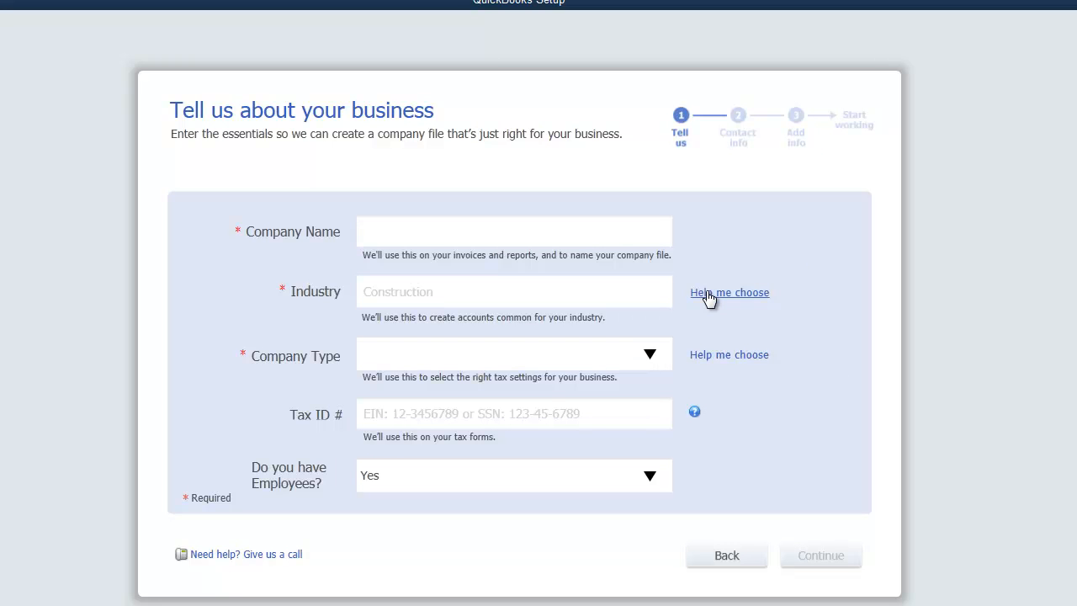
{"action": "type", "text": "The Hot Doggers"}
{"action": "key", "text": "Tab"}
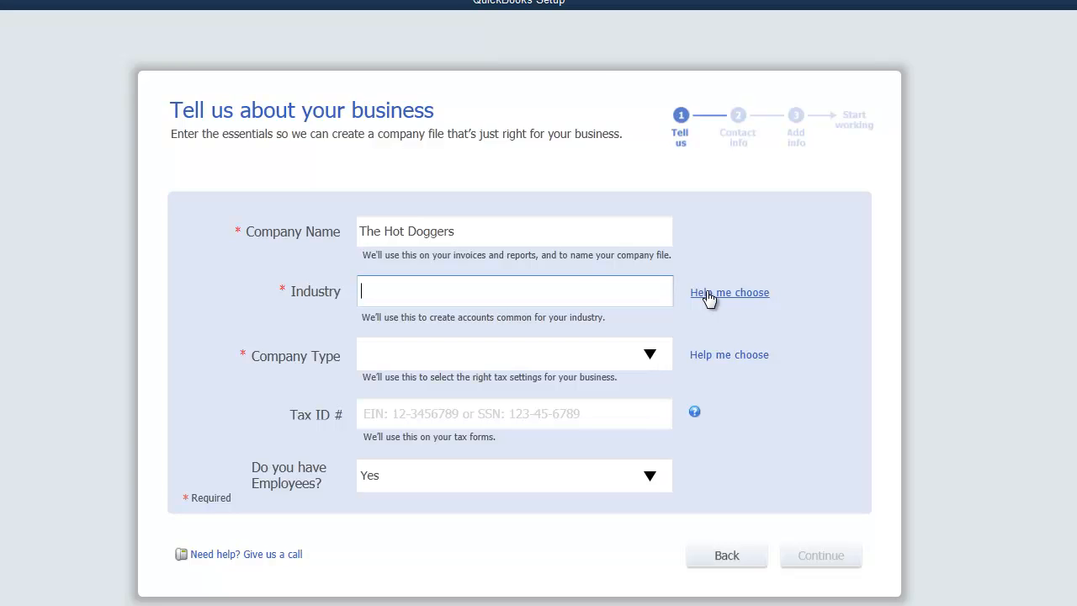
{"action": "type", "text": "Ho"}
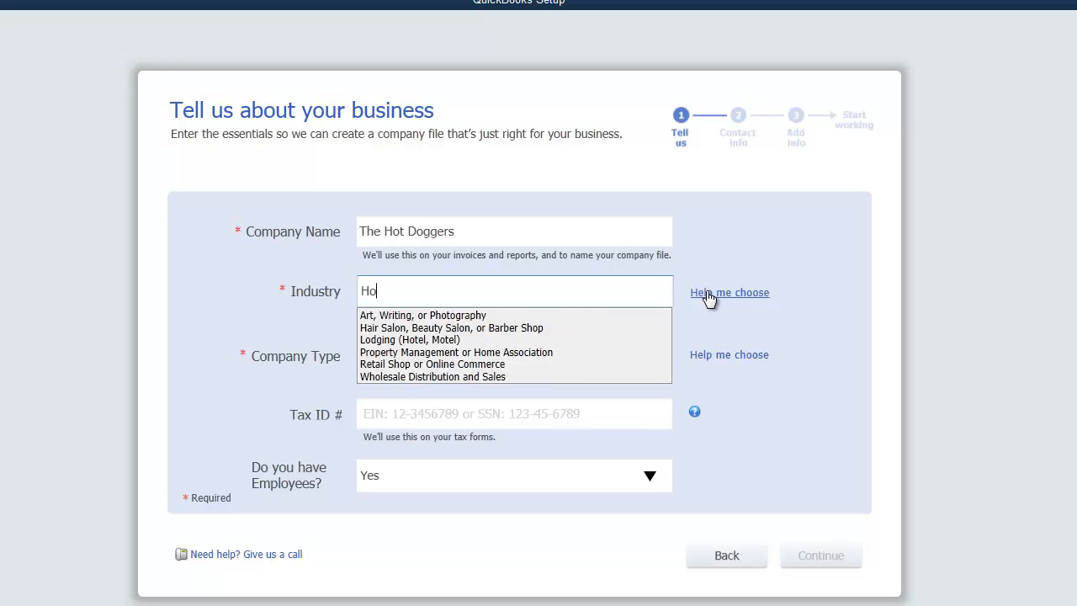
{"action": "type", "text": "t"}
{"action": "key", "text": "BackSpace"}
{"action": "key", "text": "BackSpace"}
{"action": "key", "text": "BackSpace"}
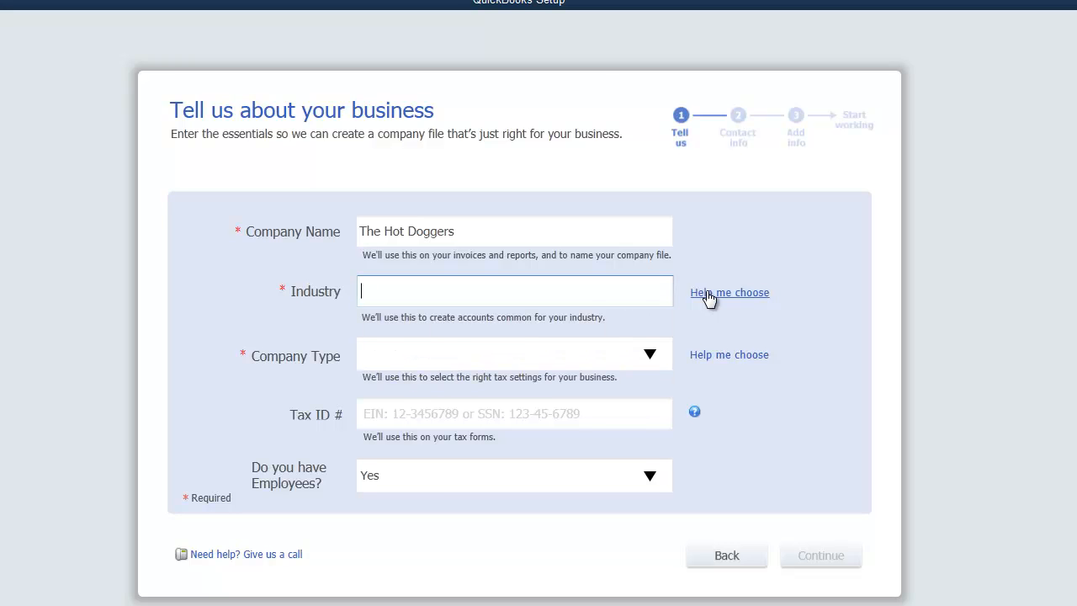
{"action": "type", "text": "Food"}
Set the company's industry to "Restaurant, Caterer, or Bar" from the list of suggested industries.
{"action": "left_click", "coordinate": [727, 296]}
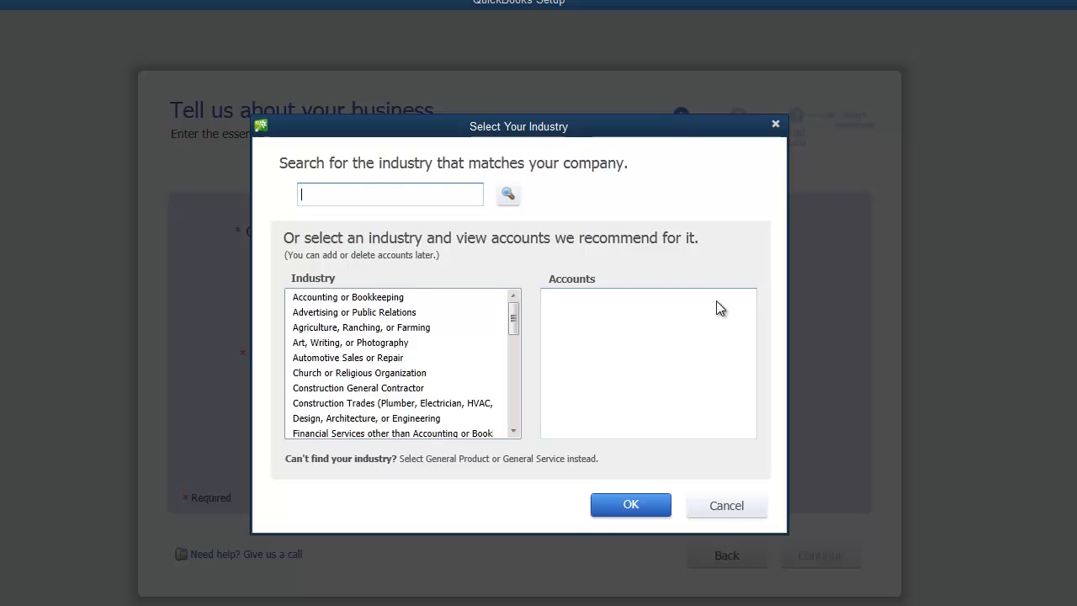
{"action": "left_click_drag", "start_coordinate": [514, 313], "coordinate": [514, 406]}
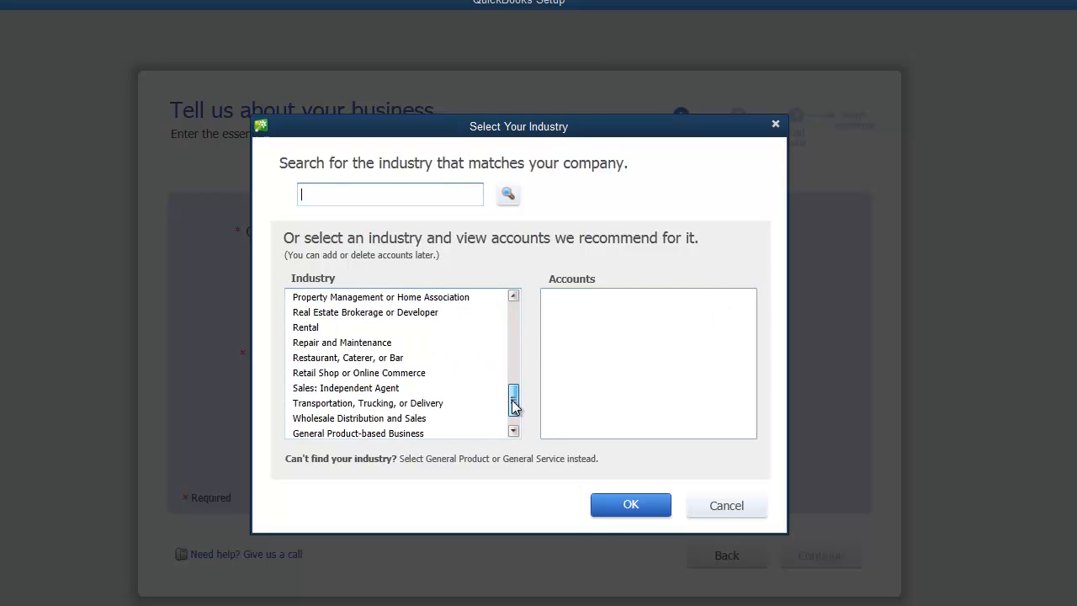
{"action": "left_click", "coordinate": [328, 360]}
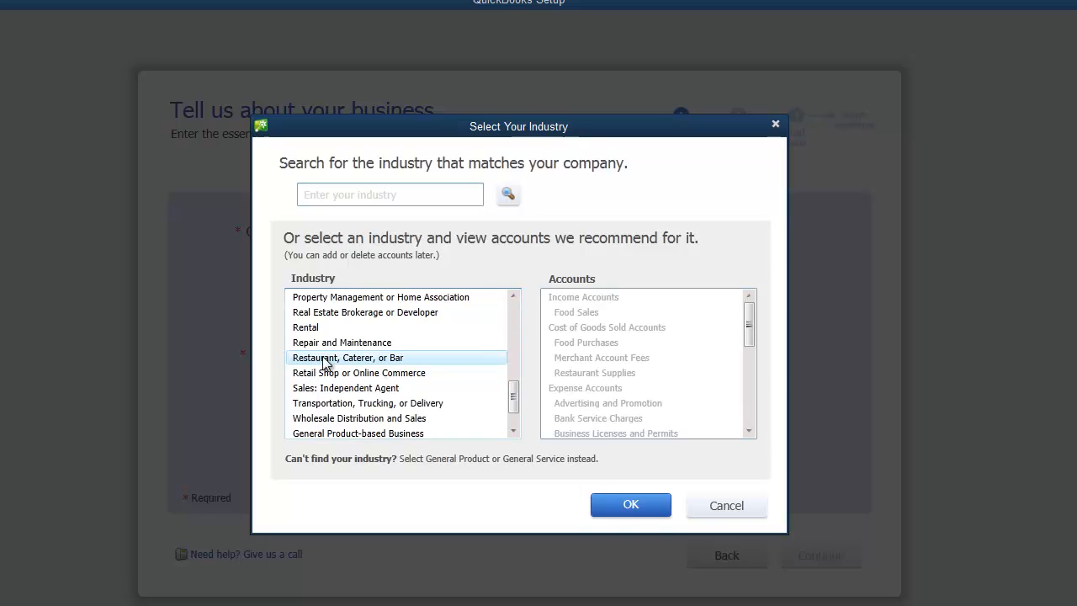
{"action": "left_click", "coordinate": [622, 505]}
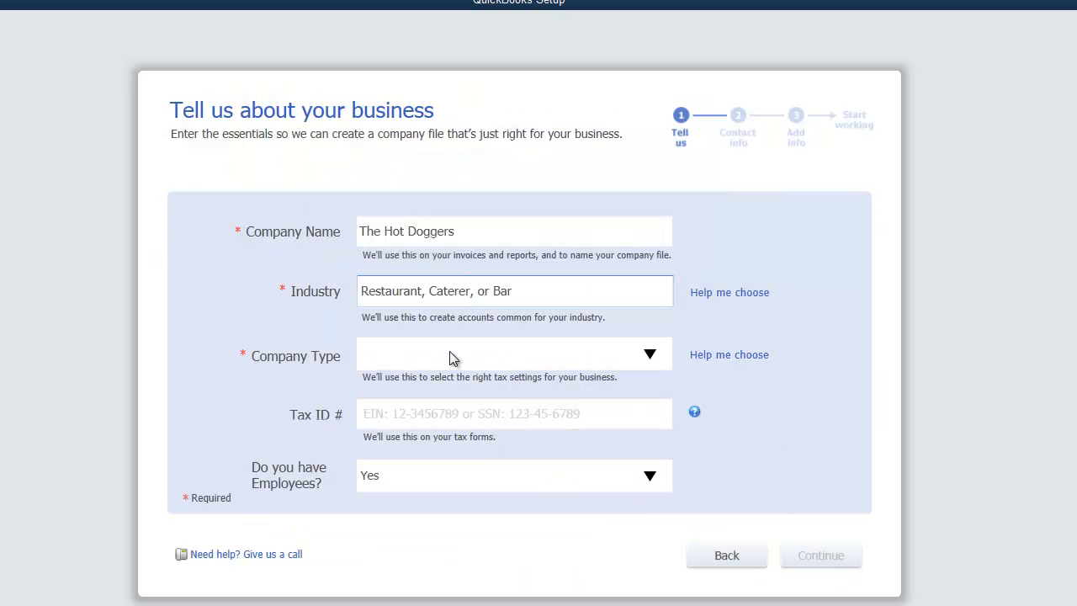
Set the company type to S Corporation, enter the company's tax ID number and continue to the contact information.
{"action": "left_click", "coordinate": [450, 351]}
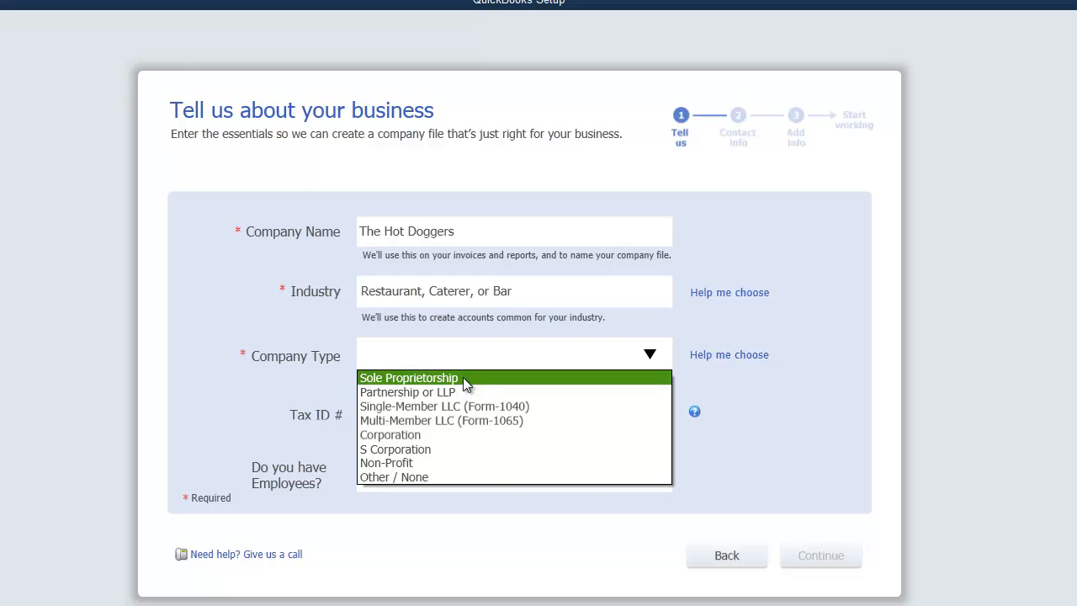
{"action": "left_click", "coordinate": [424, 450]}
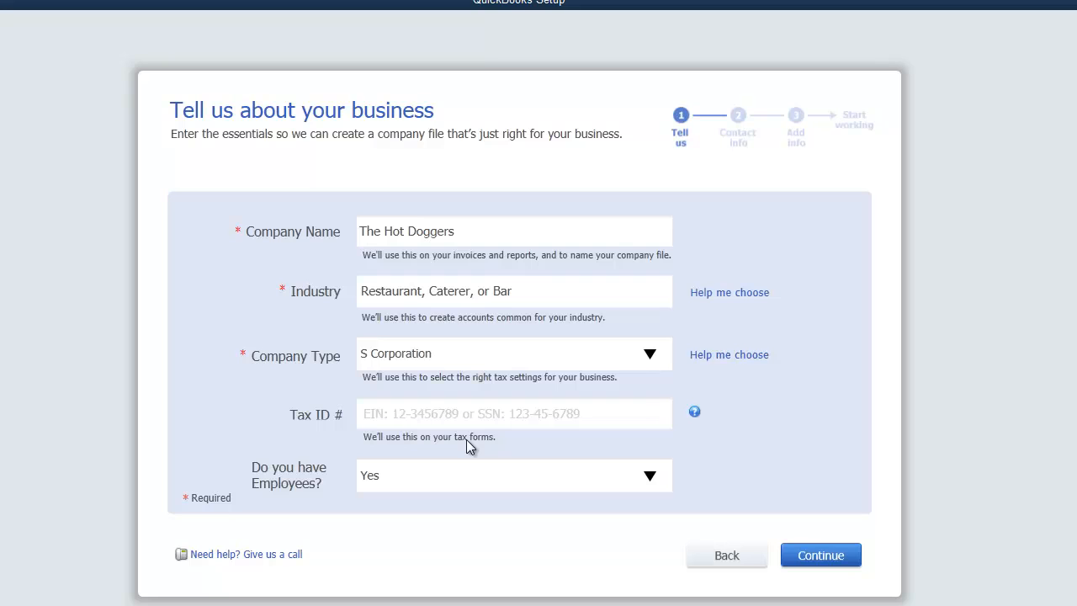
{"action": "left_click", "coordinate": [395, 417]}
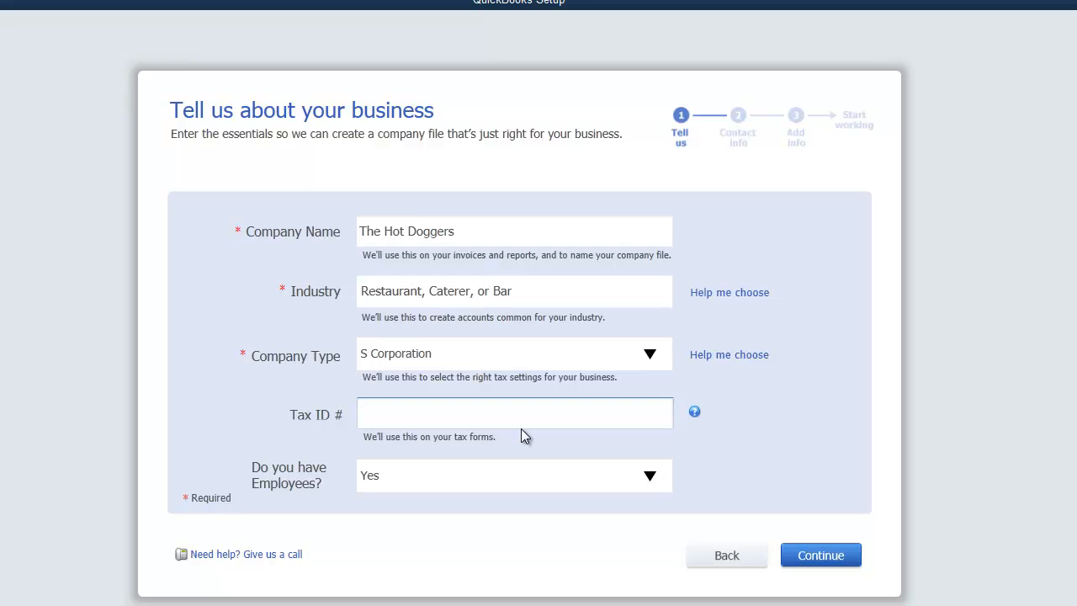
{"action": "type", "text": "91-0000000"}
{"action": "left_click", "coordinate": [828, 556]}
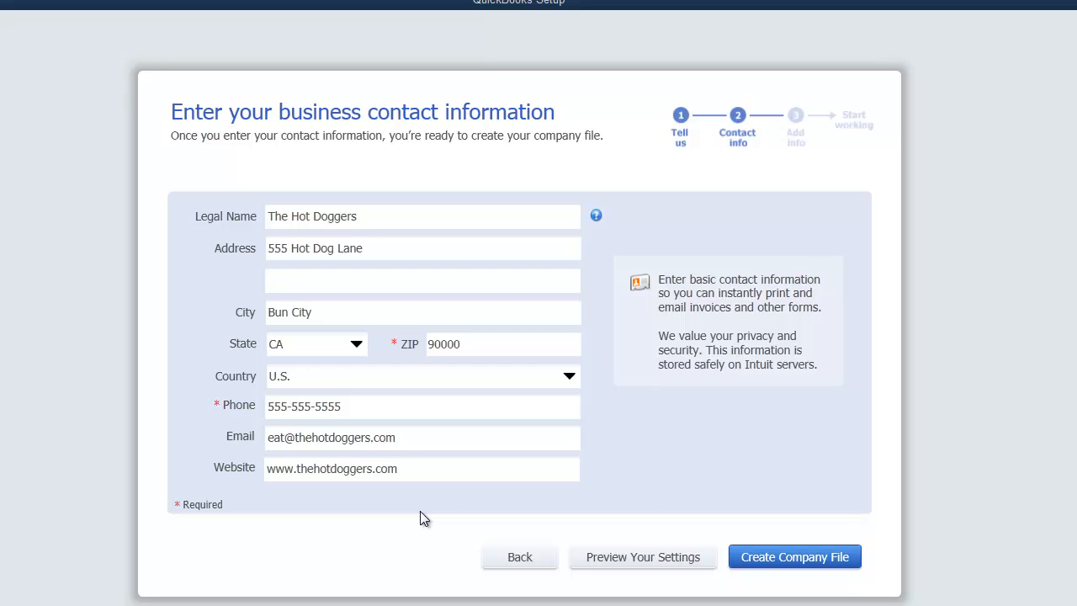
Create the company file with the business contact information that is filled in.
{"action": "left_click_drag", "start_coordinate": [401, 474], "coordinate": [272, 474]}
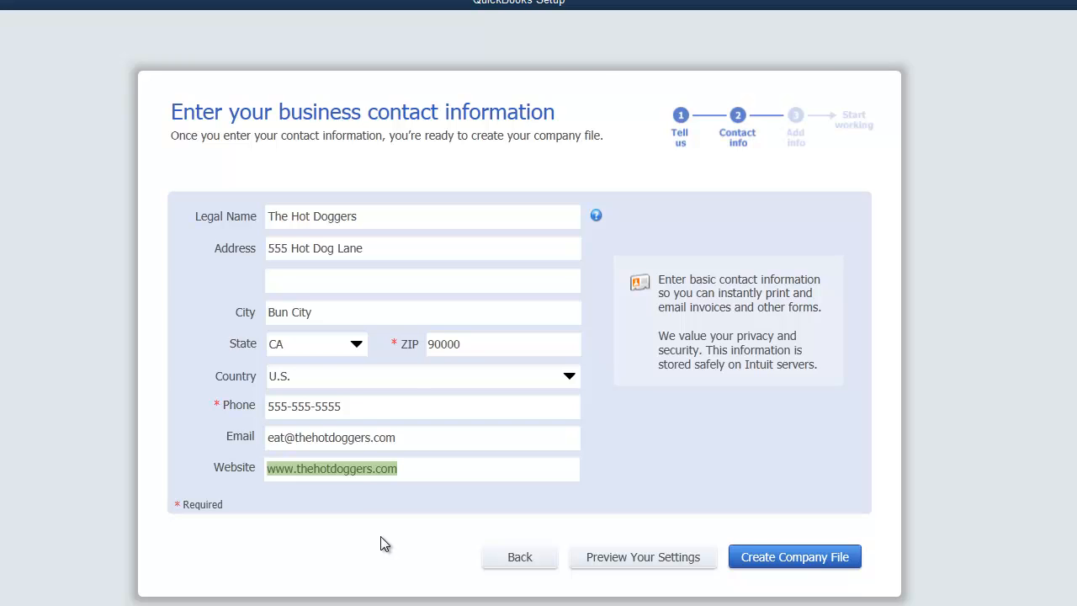
{"action": "left_click", "coordinate": [802, 564]}
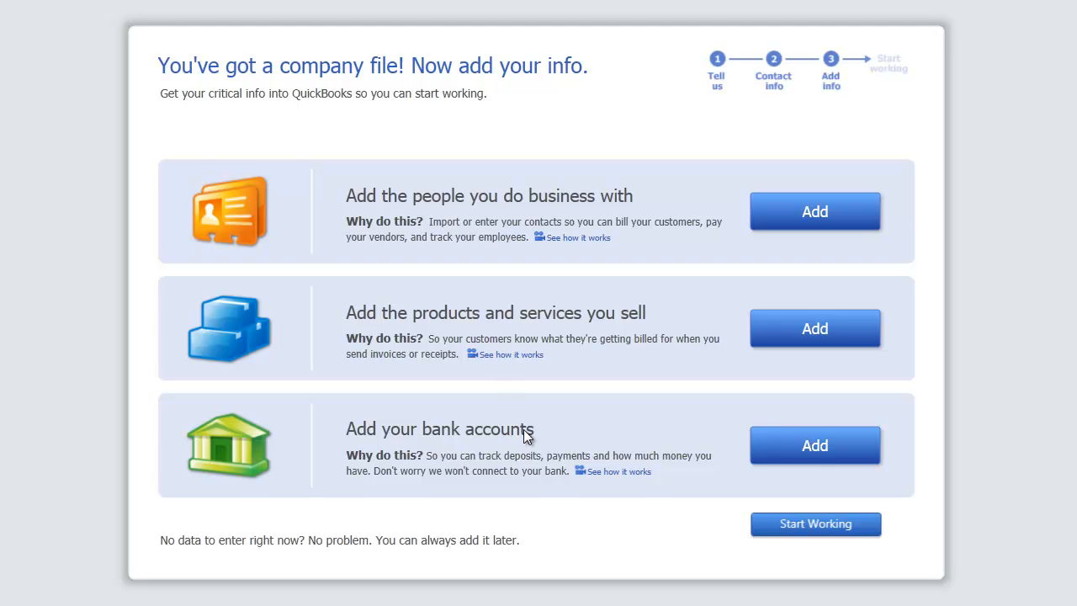
Add a bank account named "Money Grubbers 1" to the company's setup.
{"action": "left_click", "coordinate": [813, 449]}
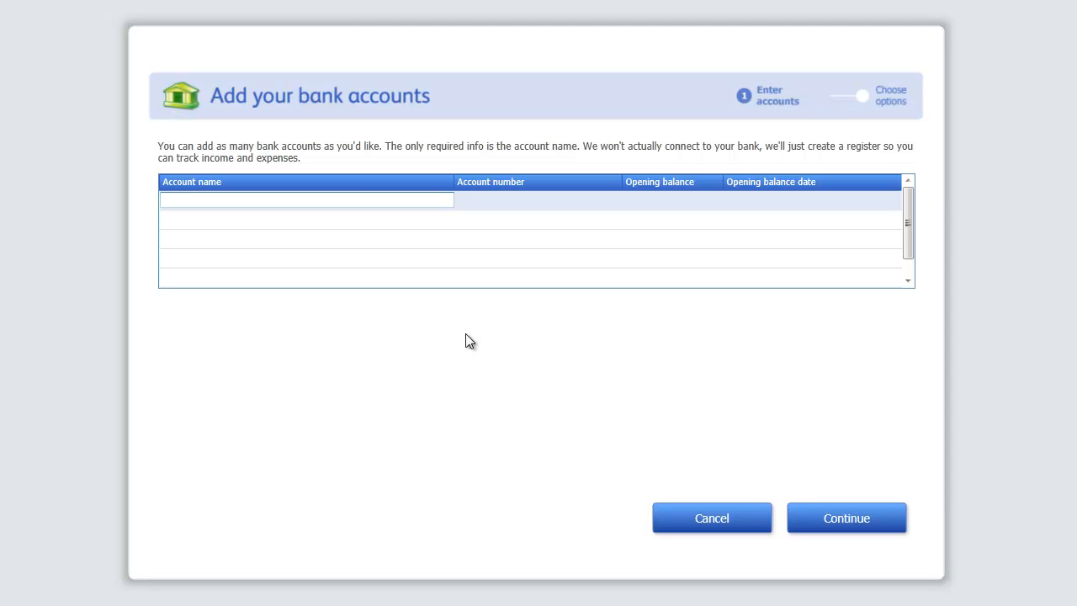
{"action": "type", "text": "Bank 1"}
{"action": "key", "text": "Tab"}
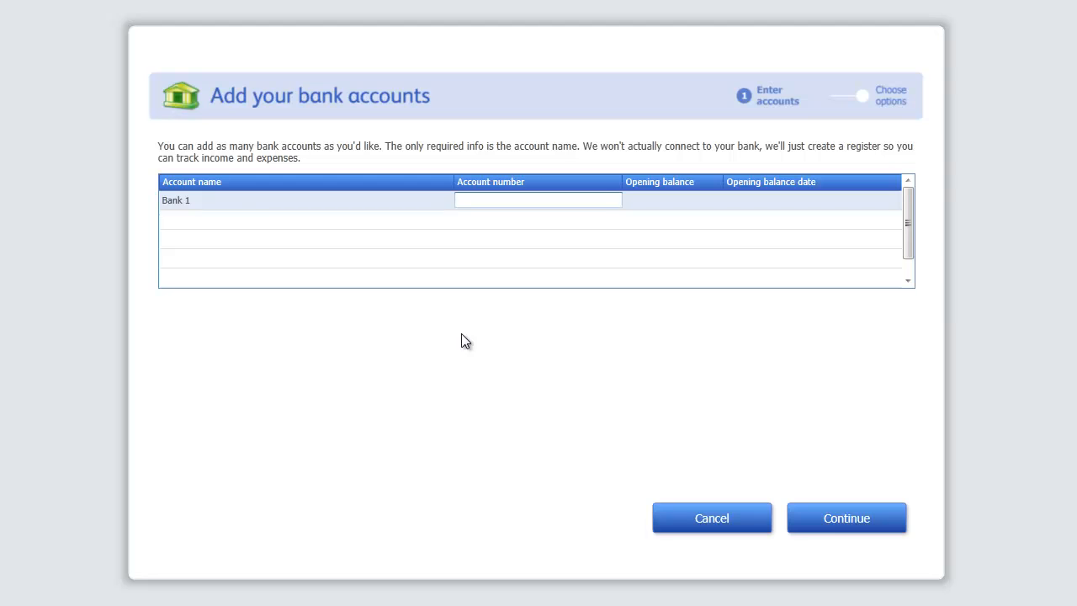
{"action": "left_click", "coordinate": [206, 200]}
{"action": "type", "text": "M"}
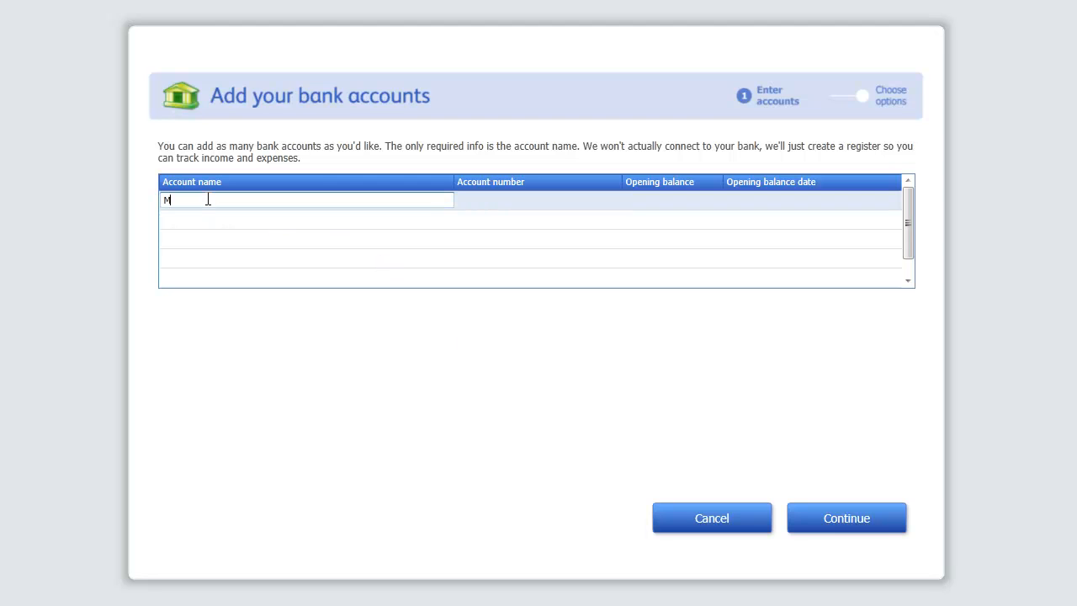
{"action": "type", "text": "oney Grubbers 1"}
{"action": "key", "text": "Tab"}
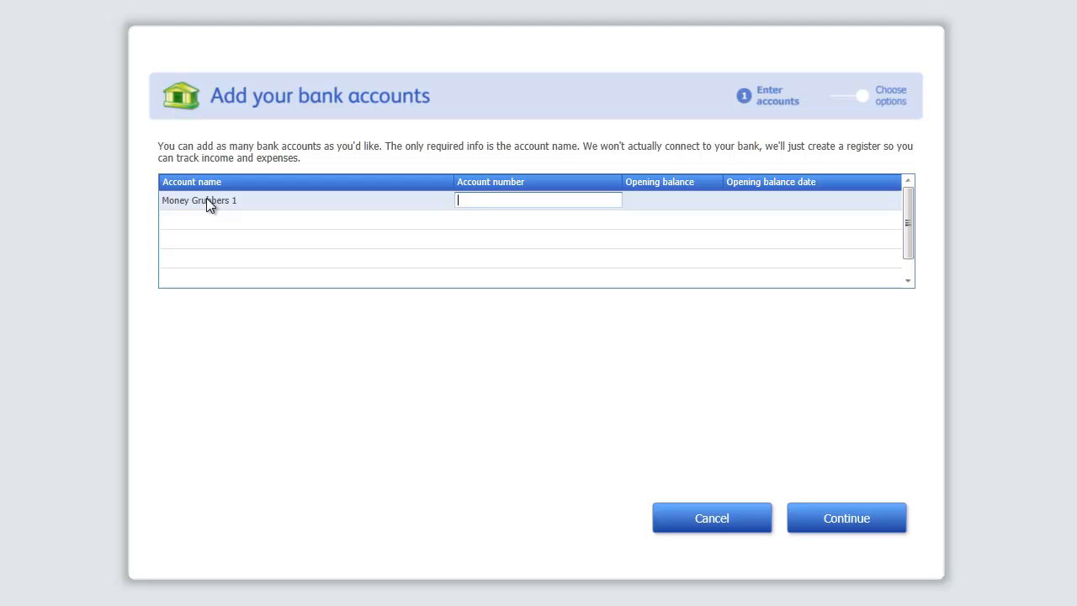
{"action": "type", "text": "55555555"}
{"action": "key", "text": "Tab"}
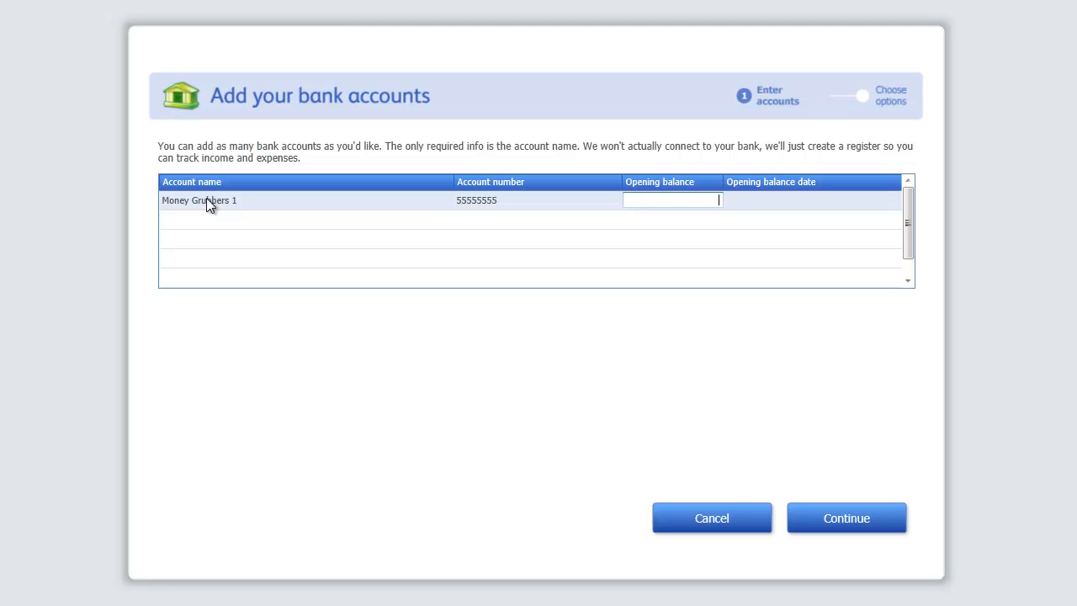
{"action": "left_click", "coordinate": [186, 200]}
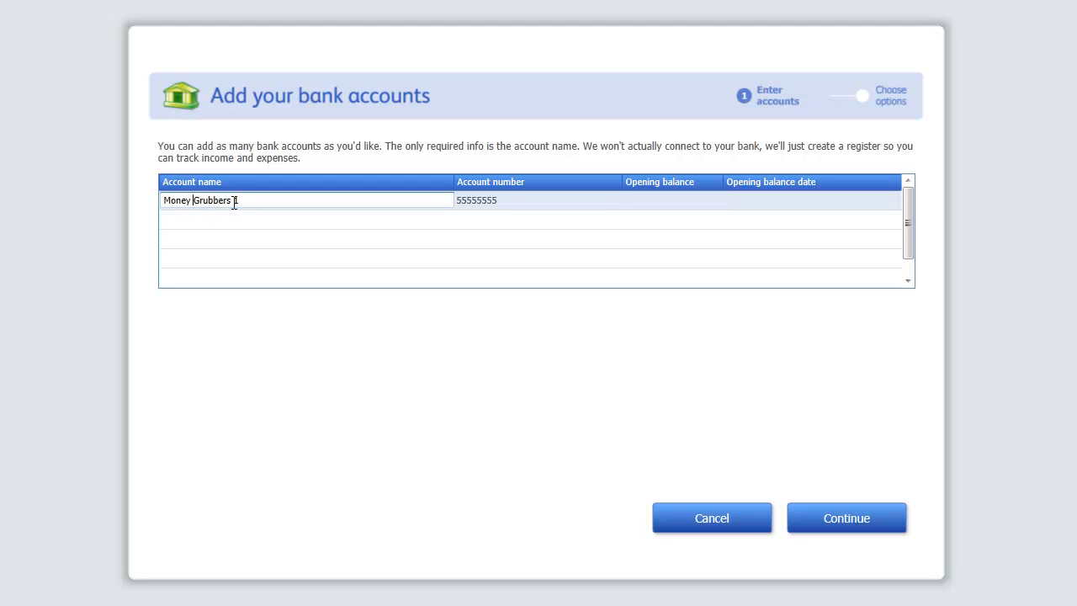
{"action": "left_click", "coordinate": [496, 200]}
{"action": "left_click_drag", "start_coordinate": [513, 200], "coordinate": [437, 204]}
{"action": "key", "text": "BackSpace"}
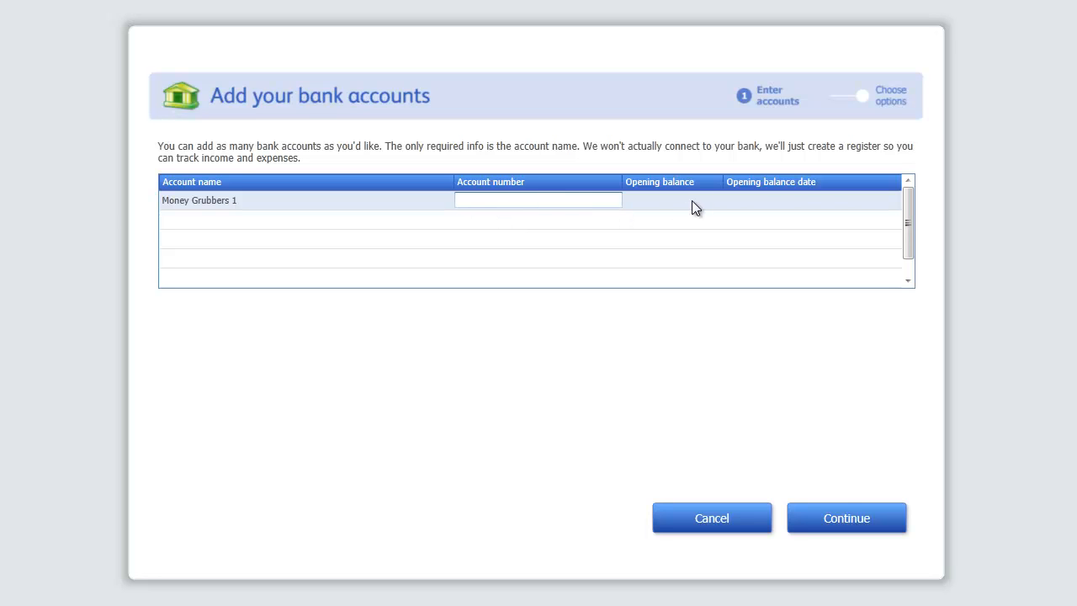
Finish adding the bank account and decline the offer to order Intuit checks.
{"action": "left_click", "coordinate": [841, 511]}
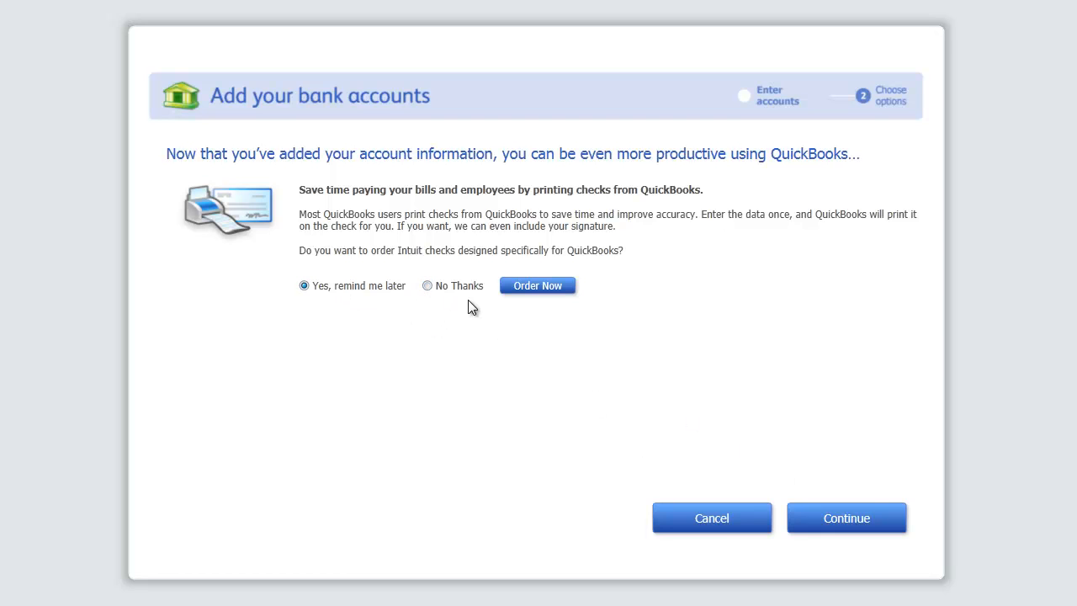
{"action": "left_click", "coordinate": [426, 286]}
{"action": "left_click", "coordinate": [855, 526]}
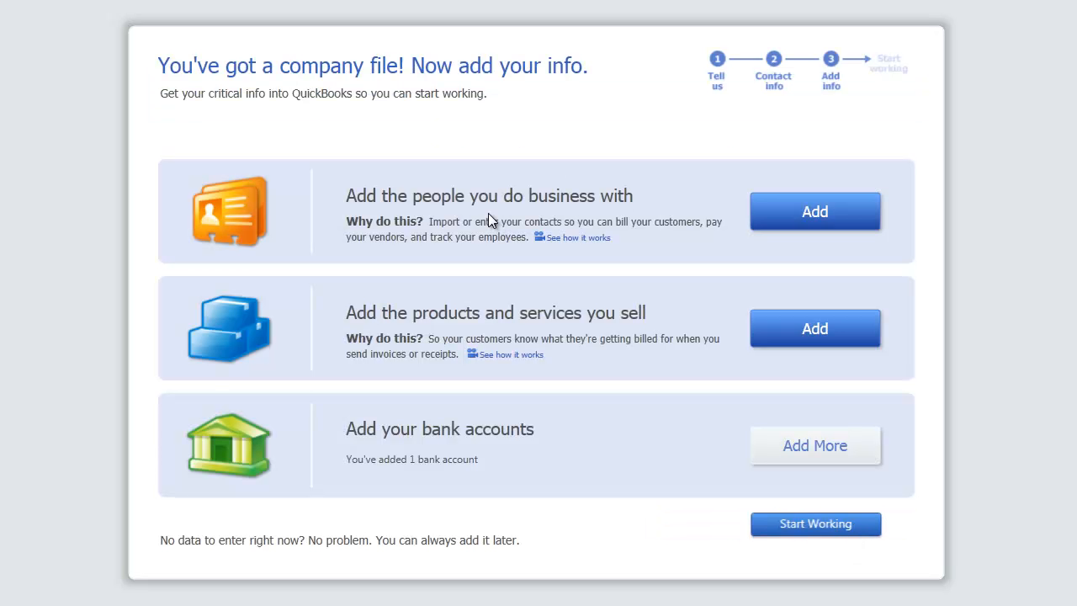
Leave the company setup to start working and open the Chart of Accounts.
{"action": "left_click", "coordinate": [838, 525]}
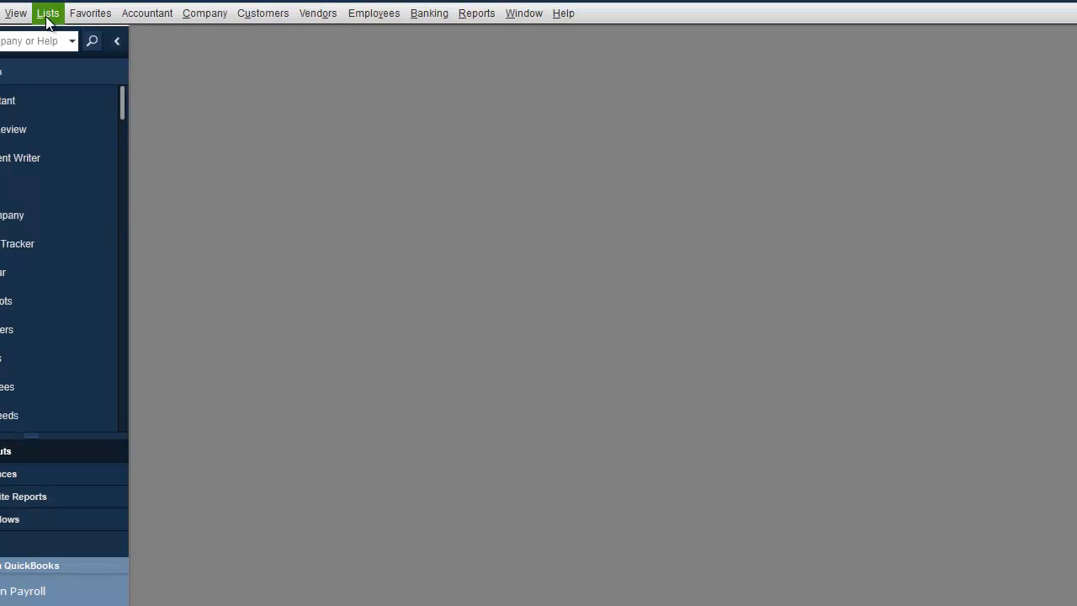
{"action": "left_click", "coordinate": [47, 14]}
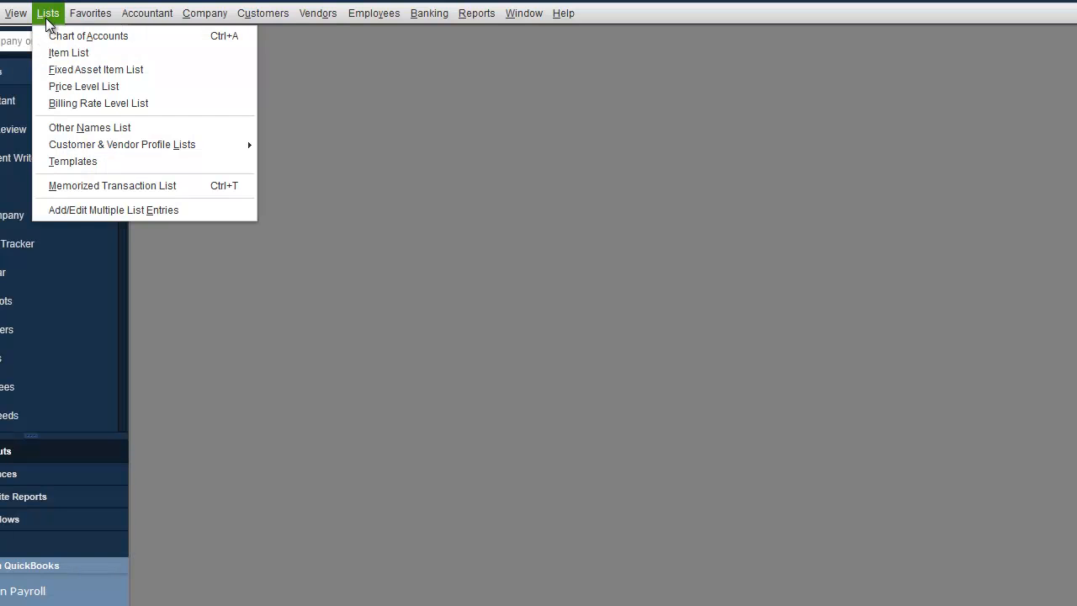
{"action": "left_click", "coordinate": [56, 36]}
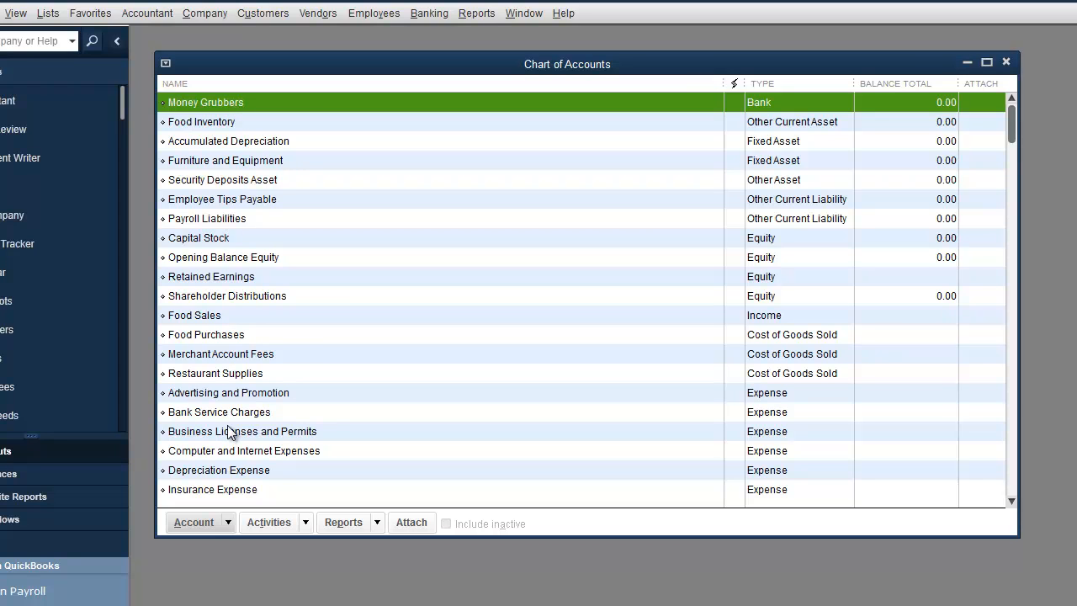
Start a new account of type Bank in the Chart of Accounts.
{"action": "left_click", "coordinate": [215, 521]}
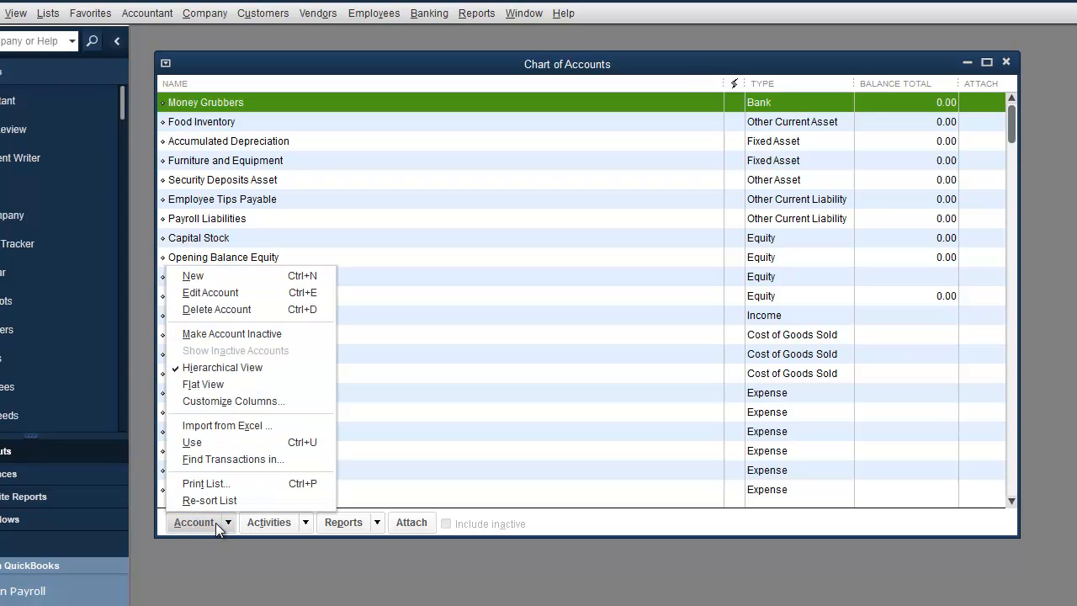
{"action": "left_click", "coordinate": [198, 276]}
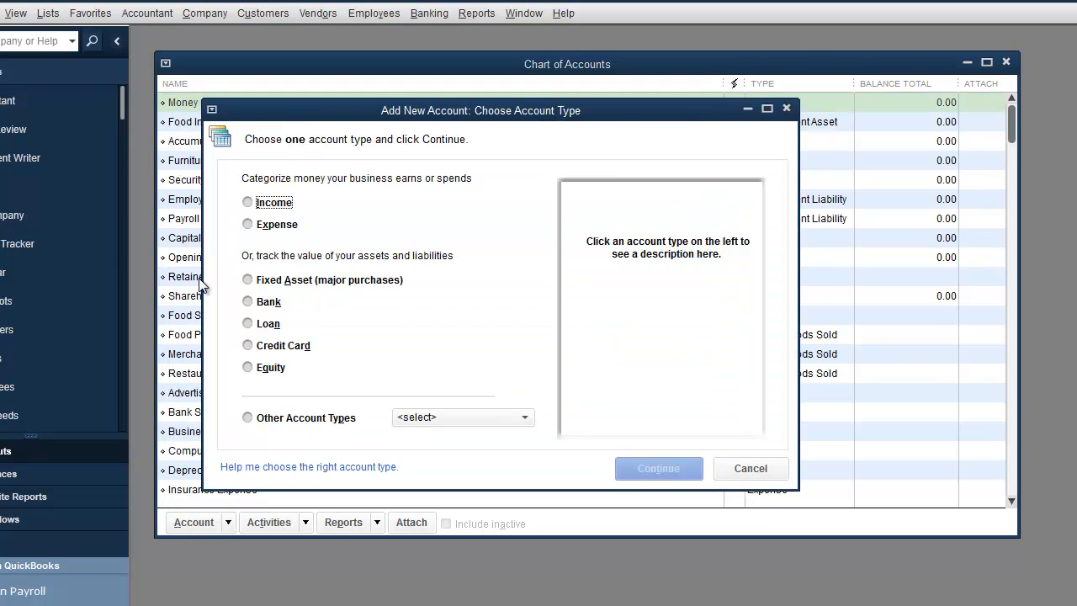
{"action": "left_click", "coordinate": [248, 302]}
{"action": "left_click", "coordinate": [657, 469]}
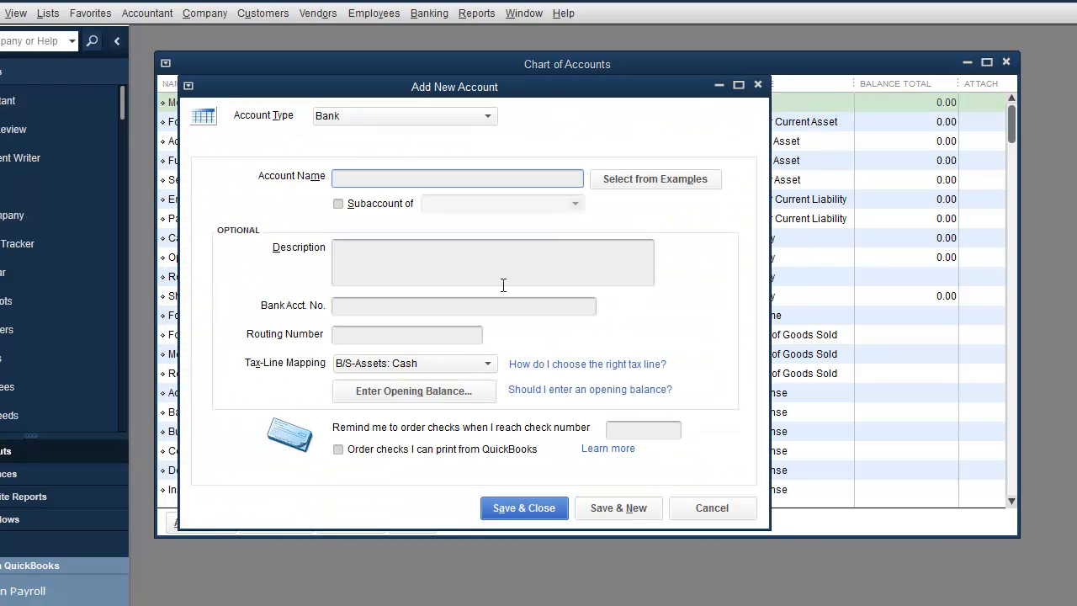
Name the new bank account "MG - Checking #7200" and make it a subaccount of Money Grubbers.
{"action": "left_click_drag", "start_coordinate": [410, 82], "coordinate": [479, 119]}
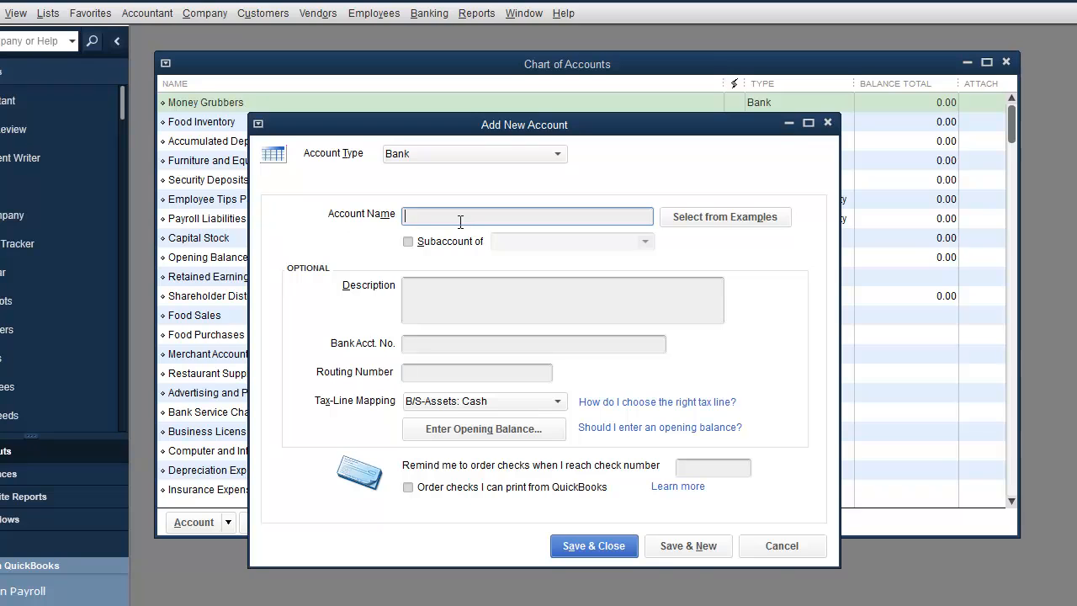
{"action": "type", "text": "MG - C"}
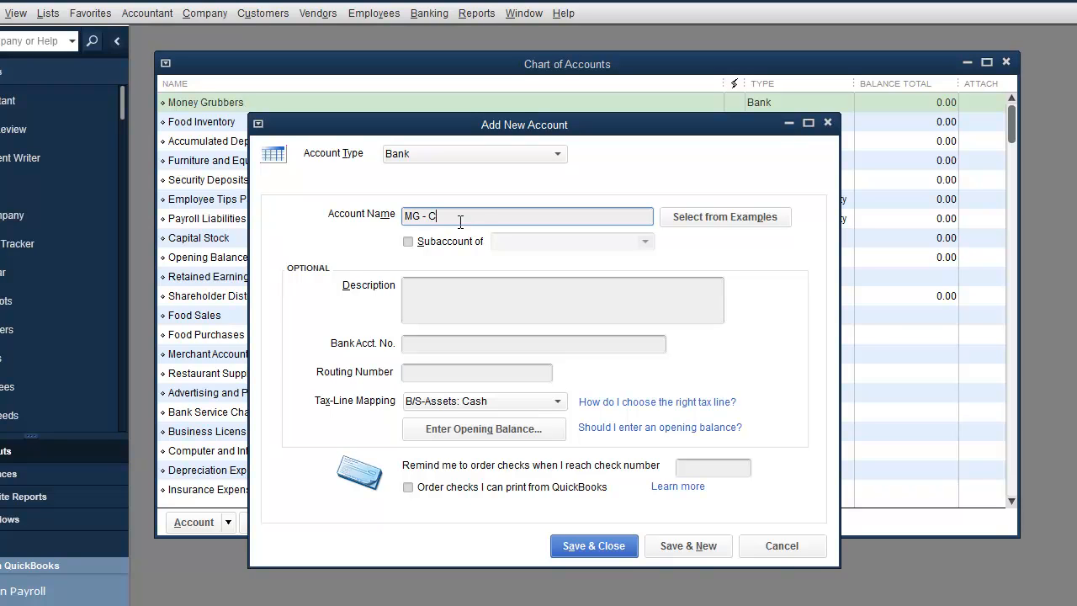
{"action": "type", "text": "hecking #7200"}
{"action": "left_click", "coordinate": [407, 243]}
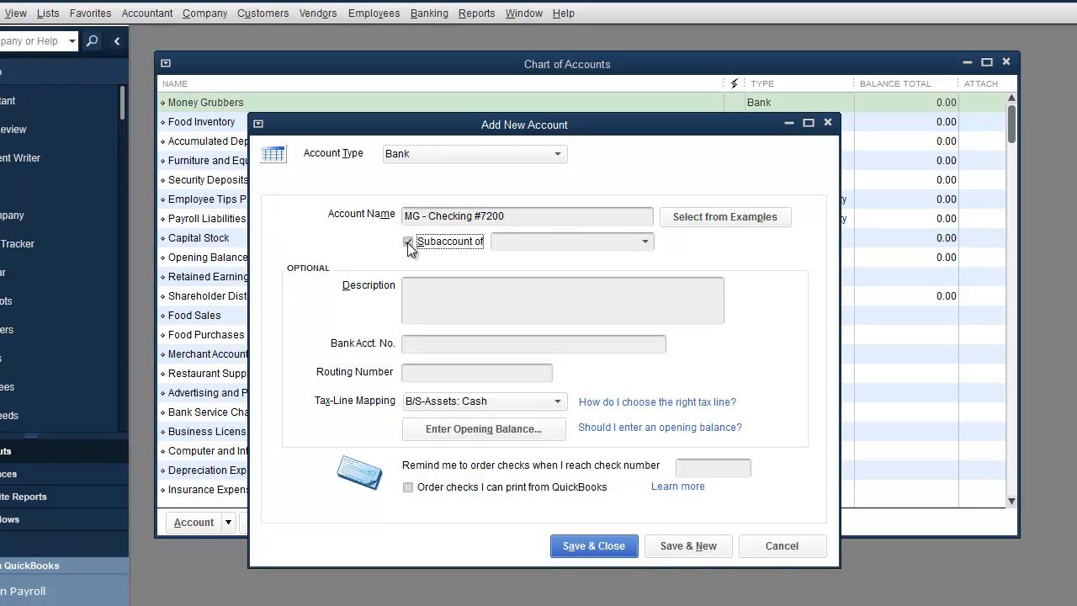
{"action": "left_click", "coordinate": [644, 243]}
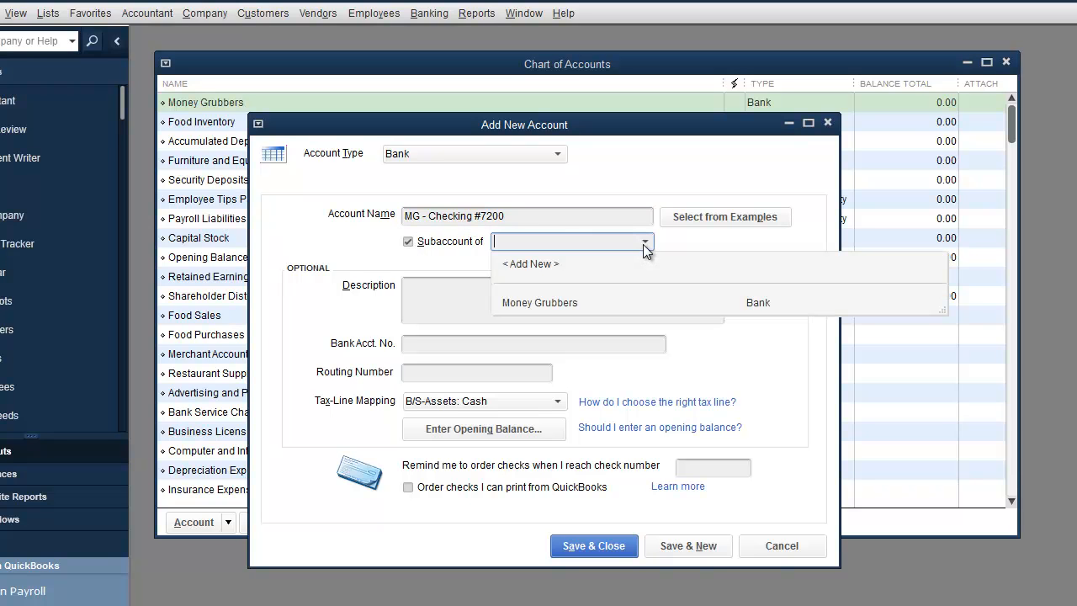
{"action": "left_click", "coordinate": [529, 302]}
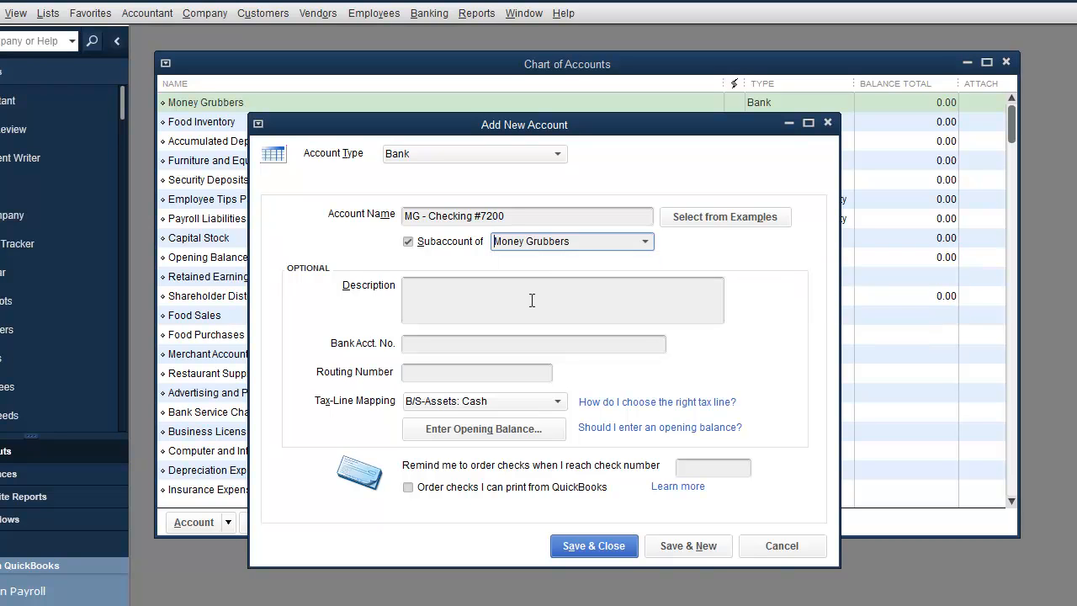
Open the opening balance entry for the MG - Checking #7200 account.
{"action": "left_click", "coordinate": [461, 432]}
{"action": "left_click_drag", "start_coordinate": [396, 78], "coordinate": [705, 250]}
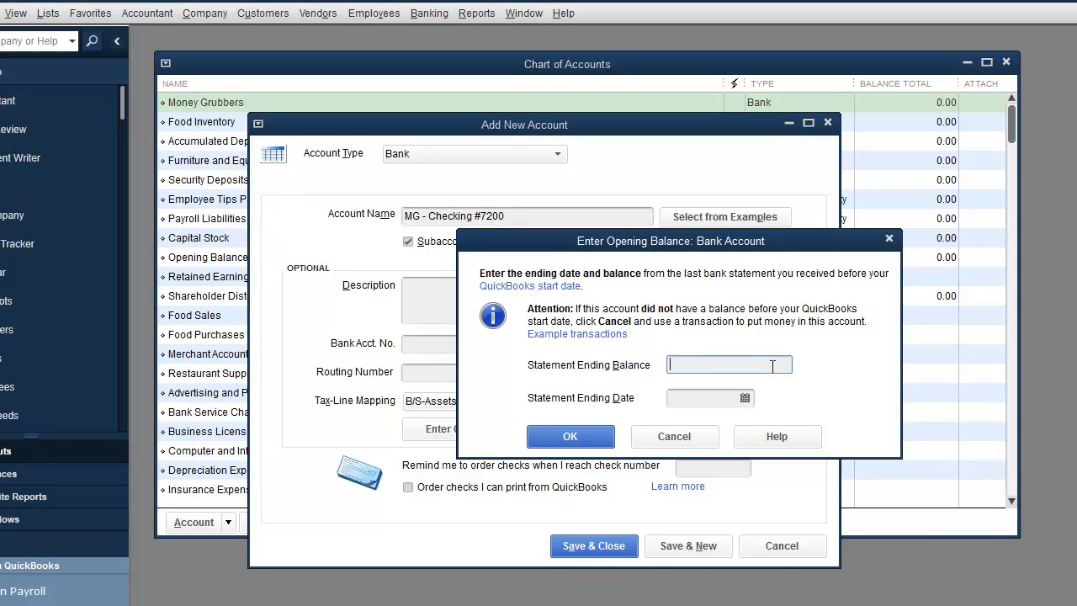
{"action": "type", "text": "12/31"}
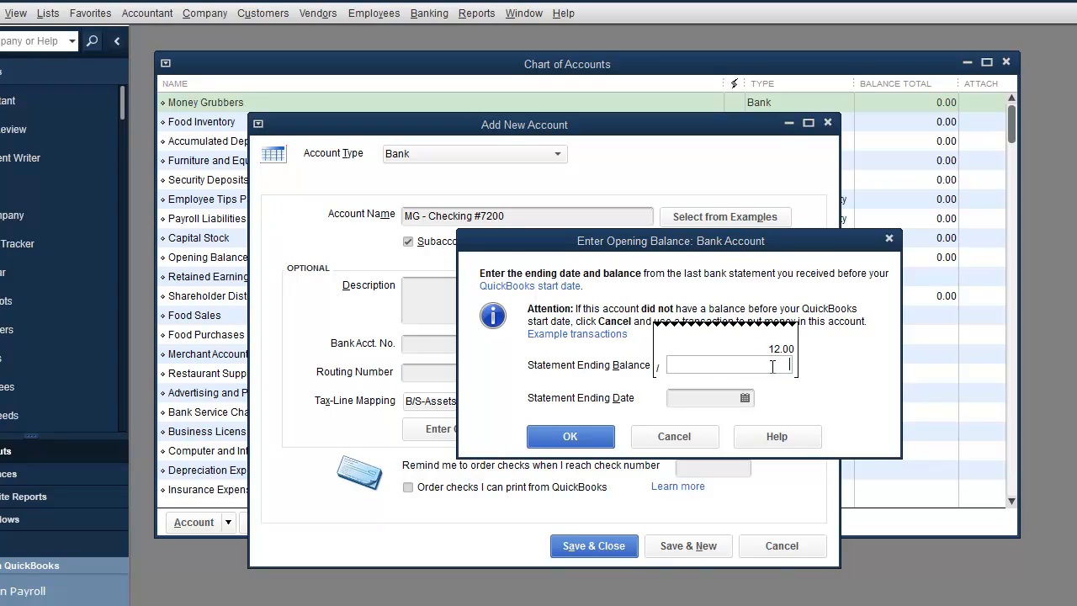
{"action": "key", "text": "BackSpace"}
{"action": "key", "text": "BackSpace"}
{"action": "type", "text": "15"}
{"action": "key", "text": "BackSpace"}
{"action": "key", "text": "BackSpace"}
{"action": "type", "text": "1500692"}
{"action": "key", "text": "Escape"}
Enter 15,000,510.00 as the statement ending balance for the checking account.
{"action": "double_click", "coordinate": [726, 369]}
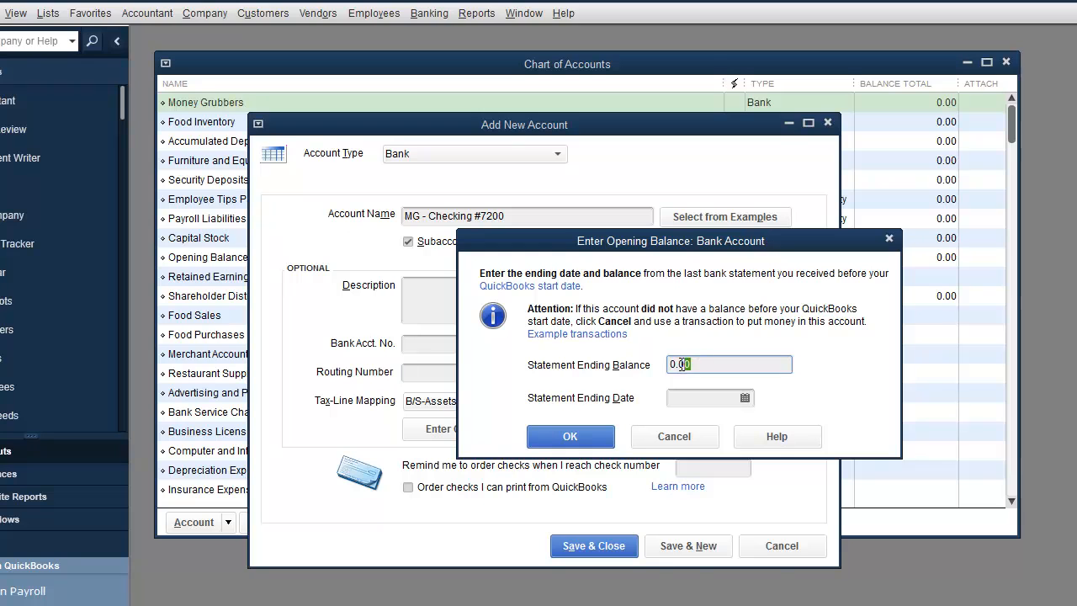
{"action": "type", "text": "15,00"}
{"action": "type", "text": "0,510"}
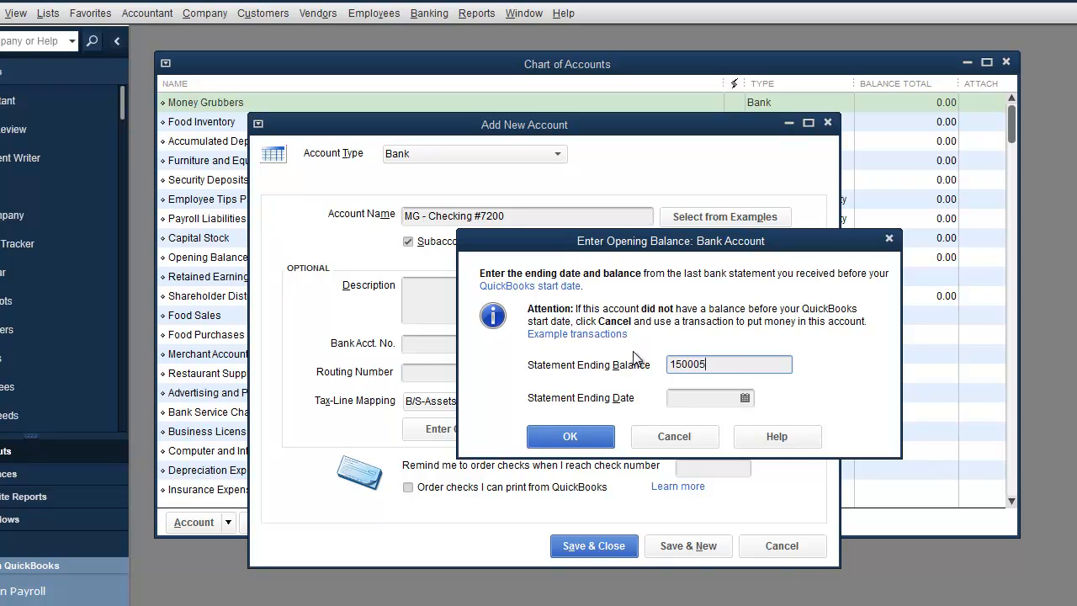
{"action": "key", "text": "Tab"}
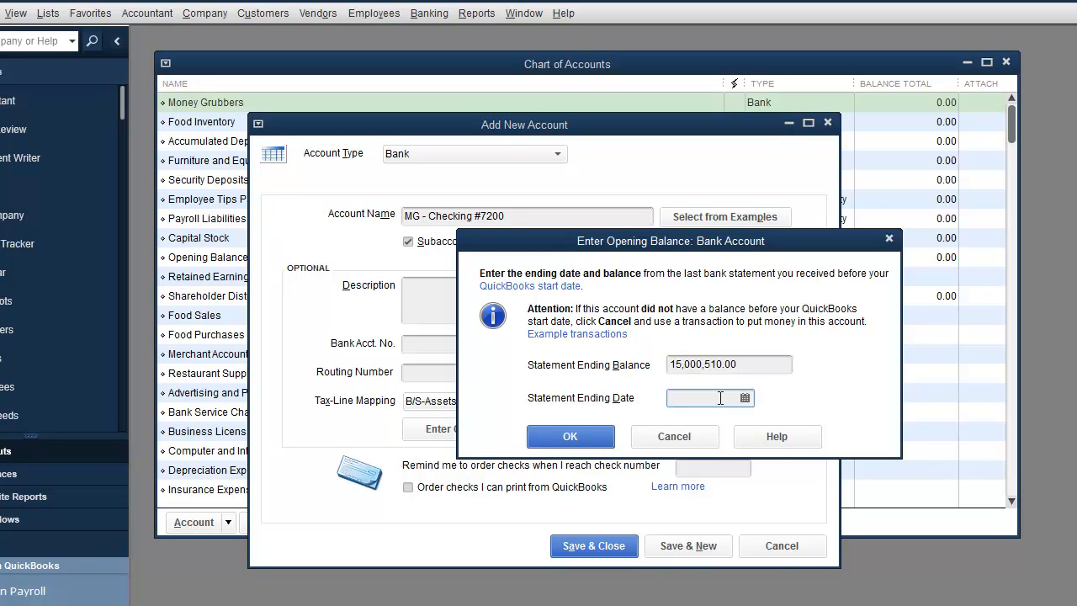
Date the checking account's opening balance 12/31/2013, then save the account and start another new one.
{"action": "left_click", "coordinate": [744, 399]}
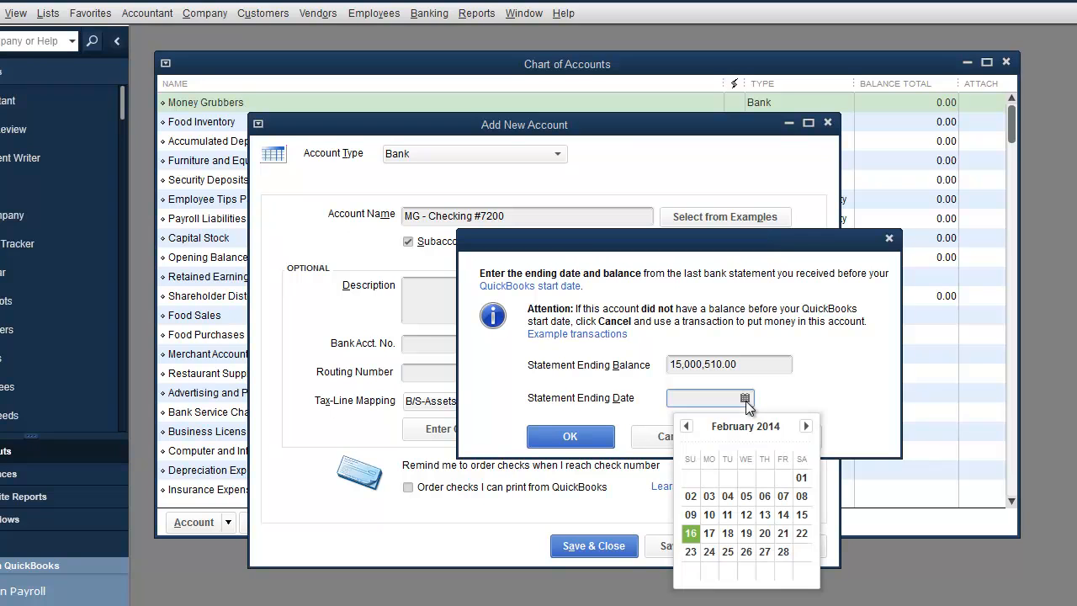
{"action": "left_click", "coordinate": [686, 425]}
{"action": "left_click", "coordinate": [686, 426]}
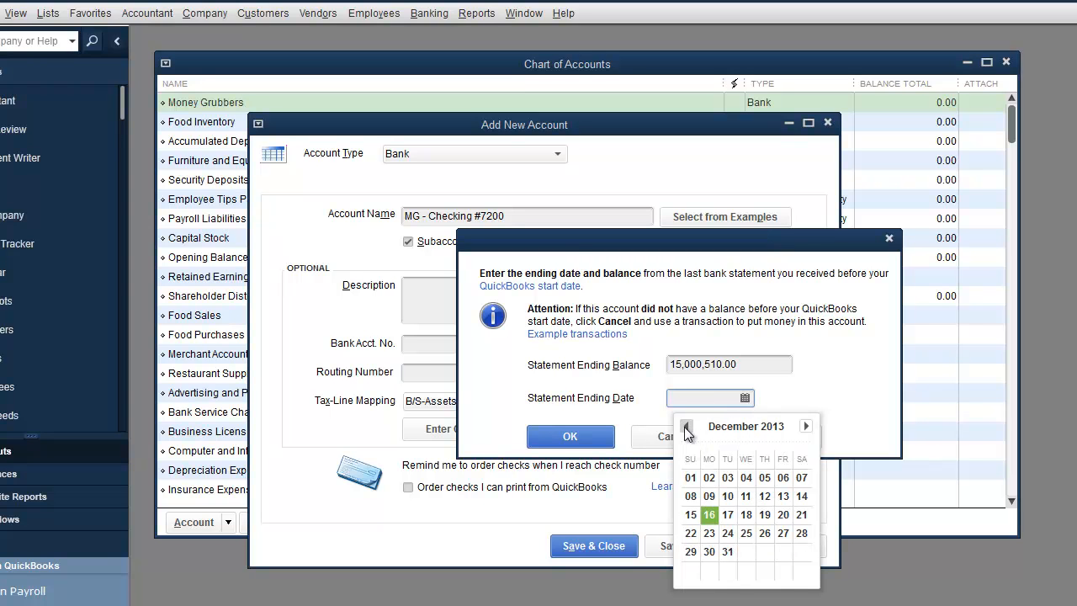
{"action": "left_click", "coordinate": [727, 551]}
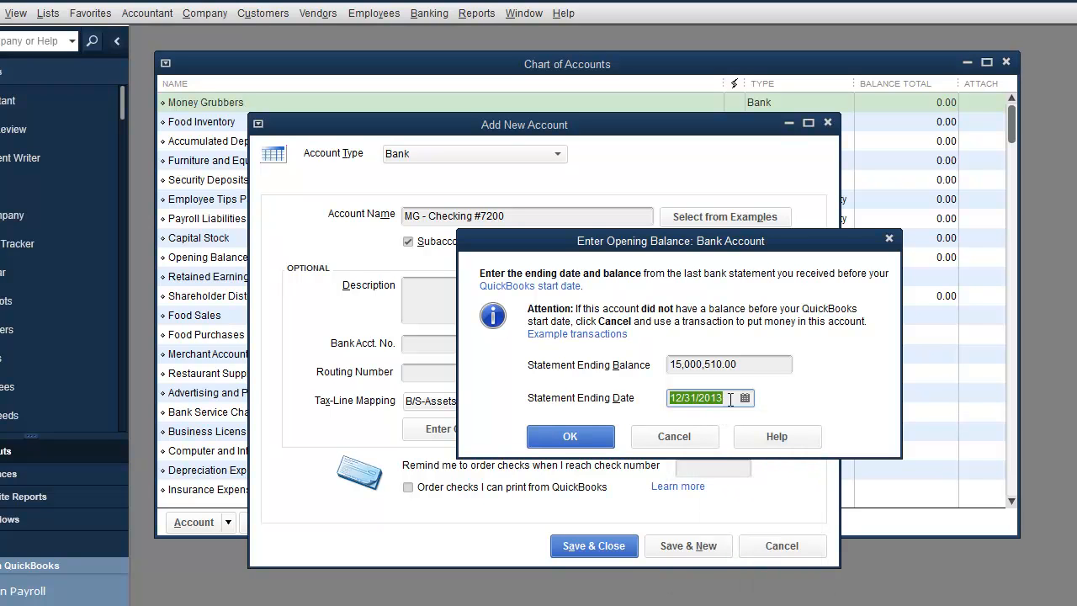
{"action": "left_click", "coordinate": [591, 438]}
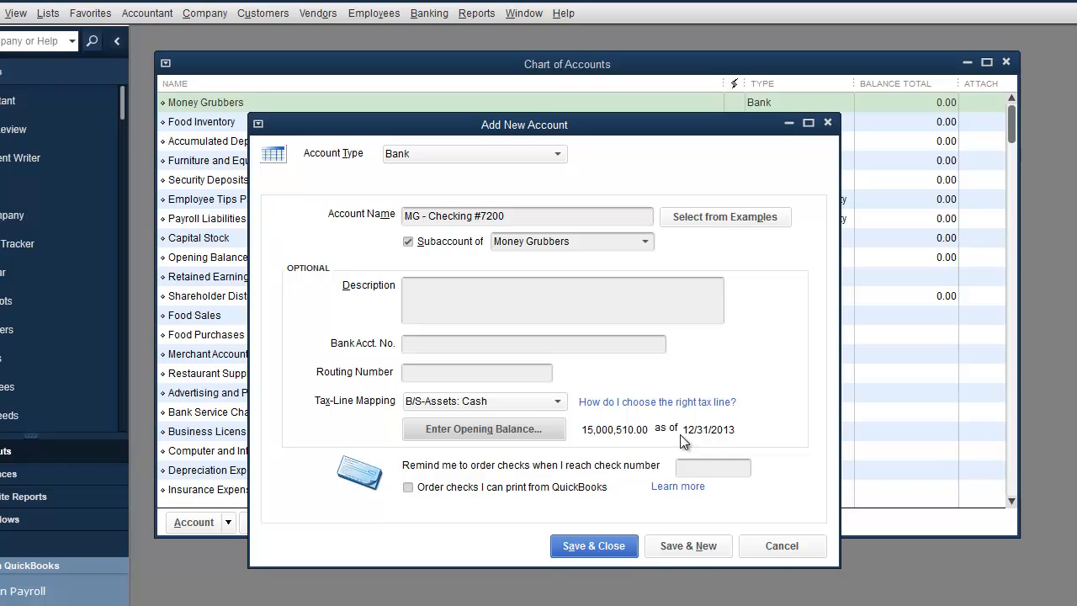
{"action": "left_click", "coordinate": [699, 543]}
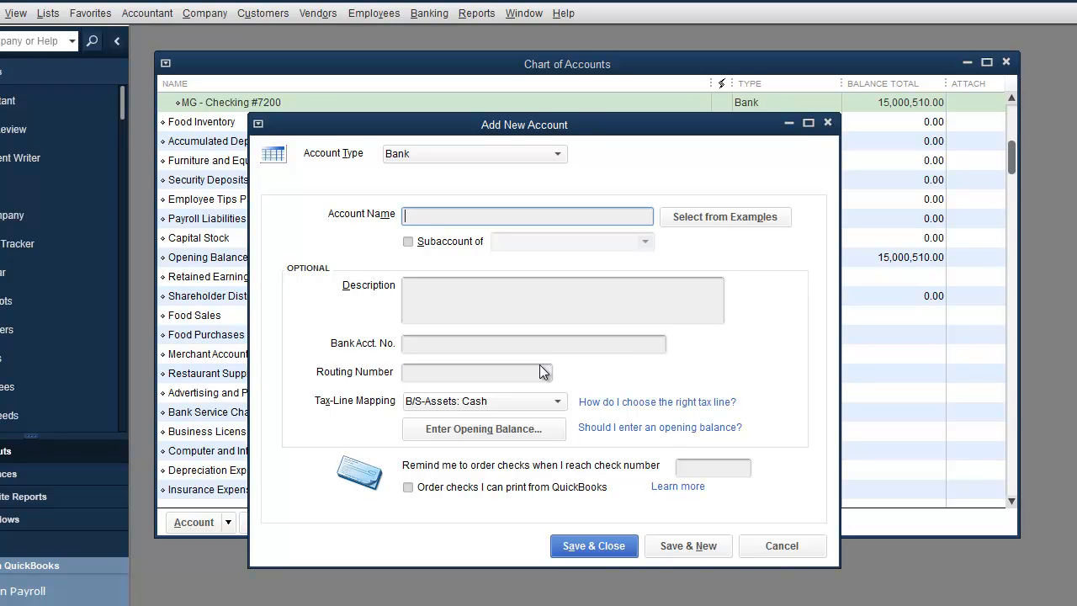
Name the new bank account "MG - Saving #8001" and enter a statement ending balance of 150,000.00.
{"action": "type", "text": "MG - Saving #8001"}
{"action": "left_click", "coordinate": [493, 431]}
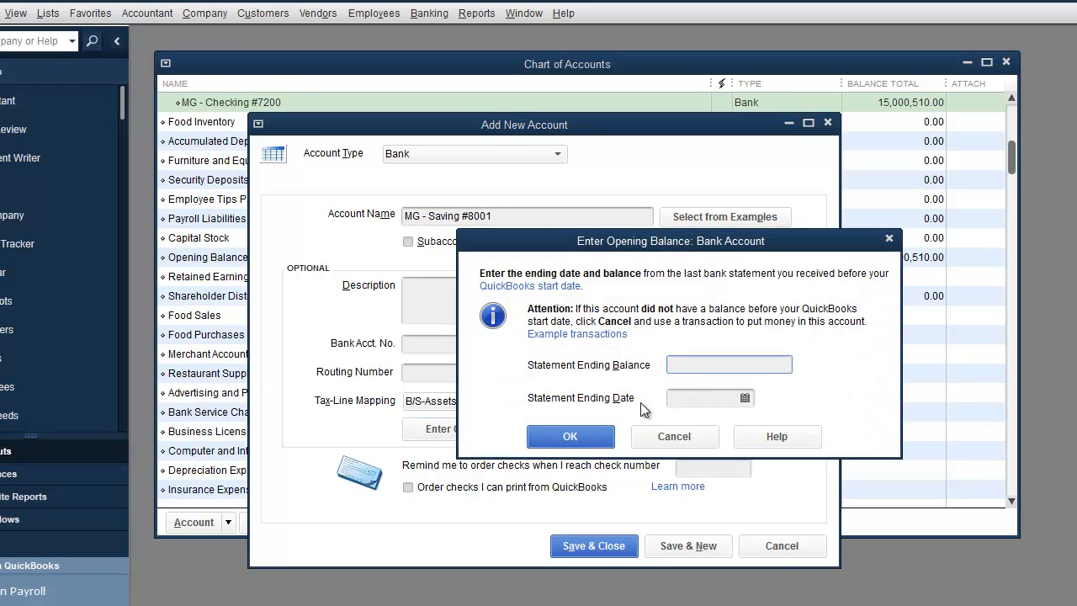
{"action": "type", "text": "150000"}
{"action": "key", "text": "Tab"}
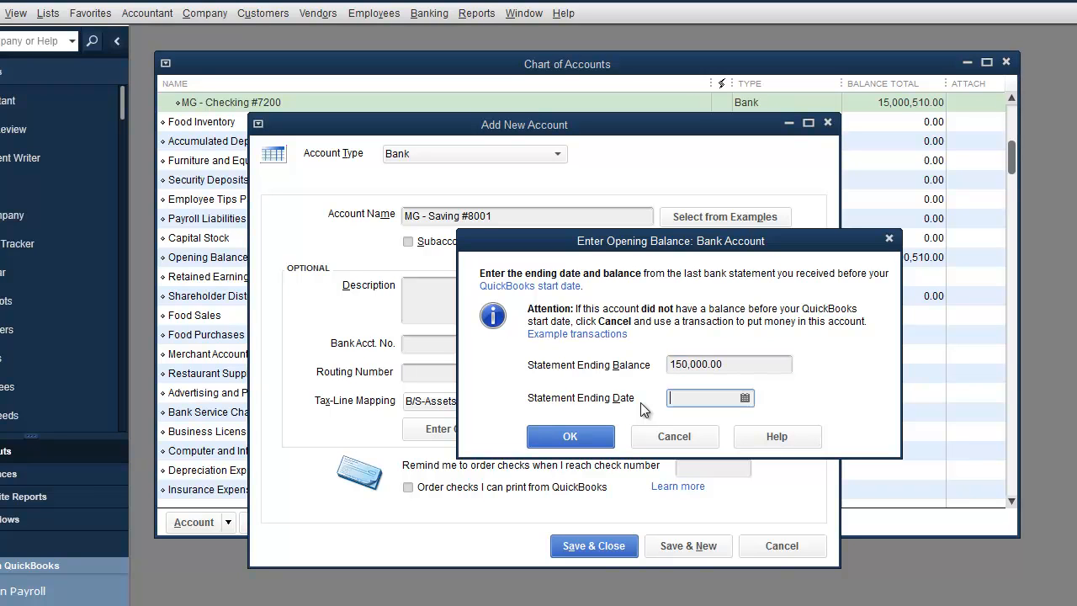
Date the savings account's opening balance 12/31/2013 and save the account without setting up a bank feed.
{"action": "left_click", "coordinate": [747, 397]}
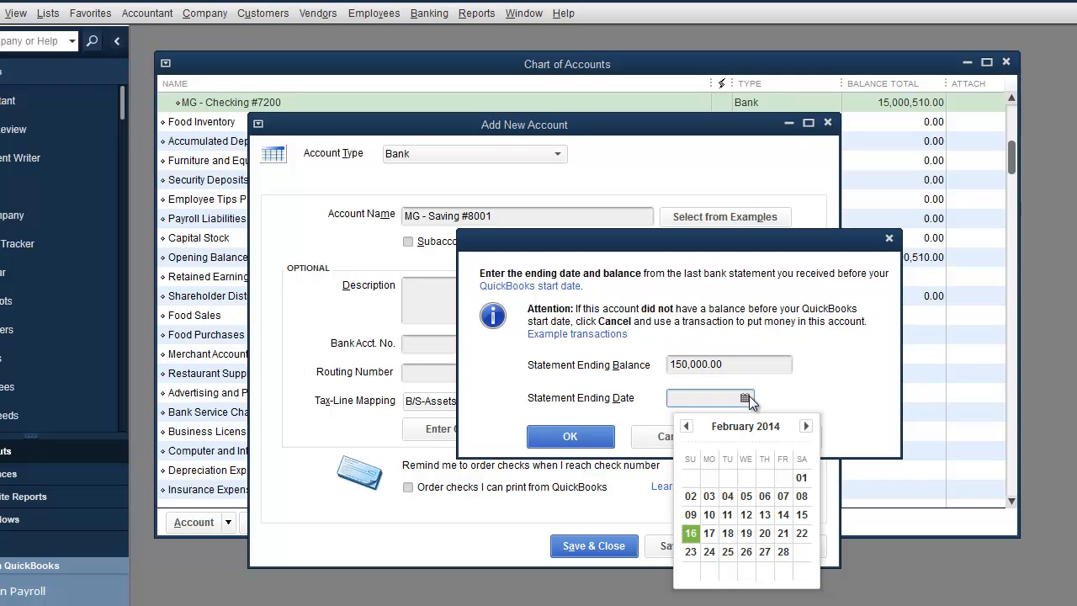
{"action": "left_click", "coordinate": [686, 426]}
{"action": "left_click", "coordinate": [686, 426]}
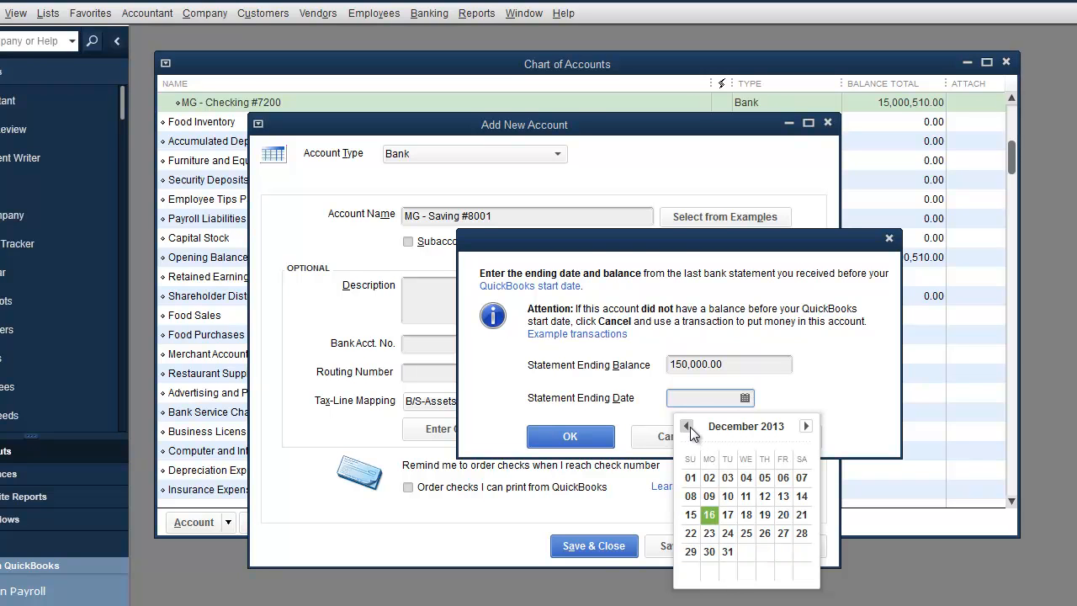
{"action": "left_click", "coordinate": [728, 553]}
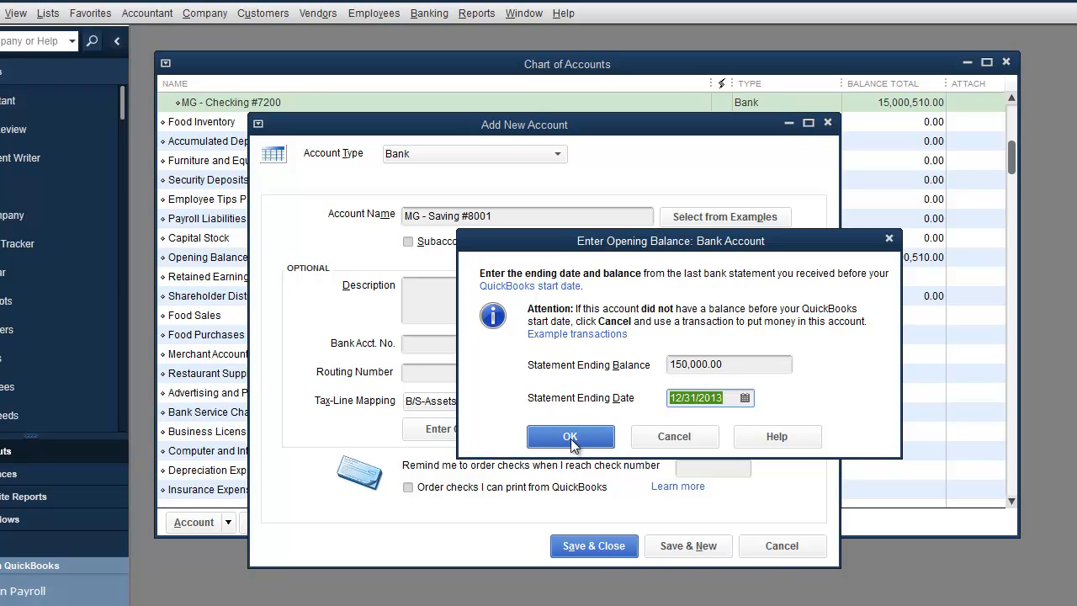
{"action": "left_click", "coordinate": [603, 432]}
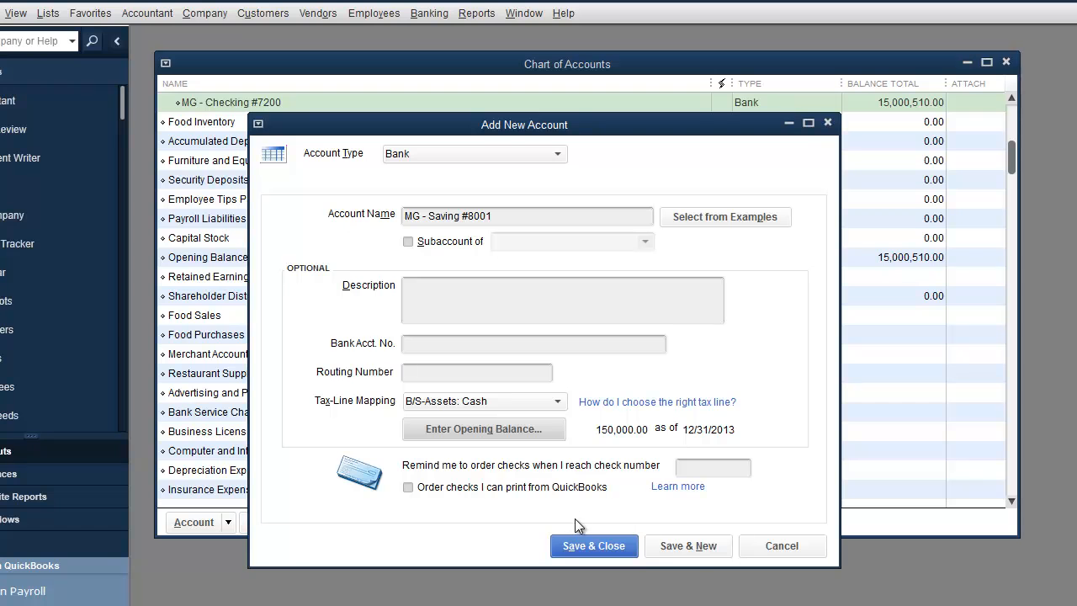
{"action": "left_click", "coordinate": [608, 546]}
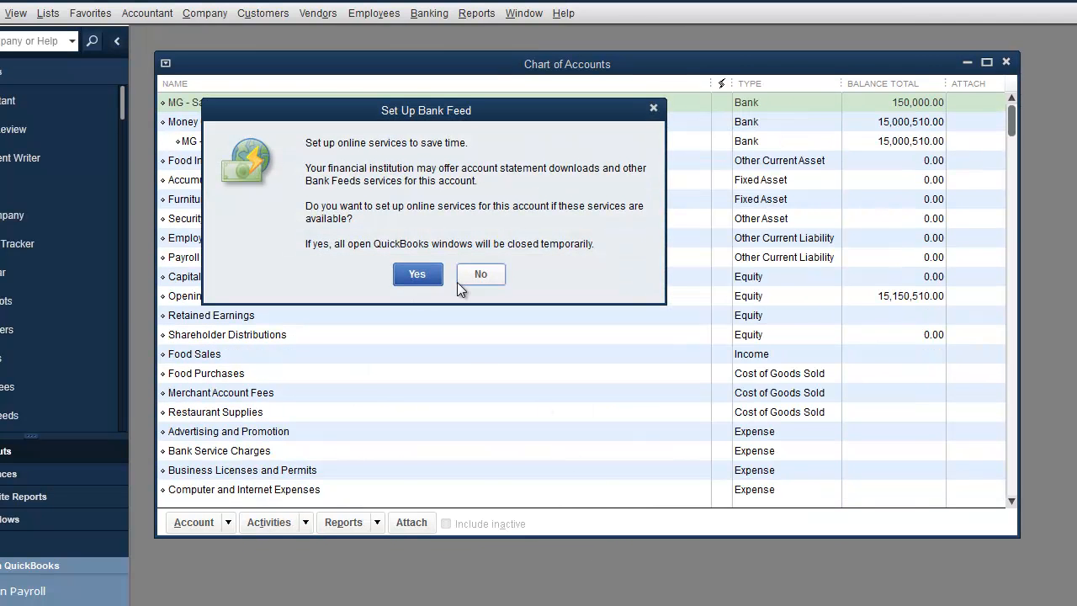
{"action": "left_click", "coordinate": [459, 282]}
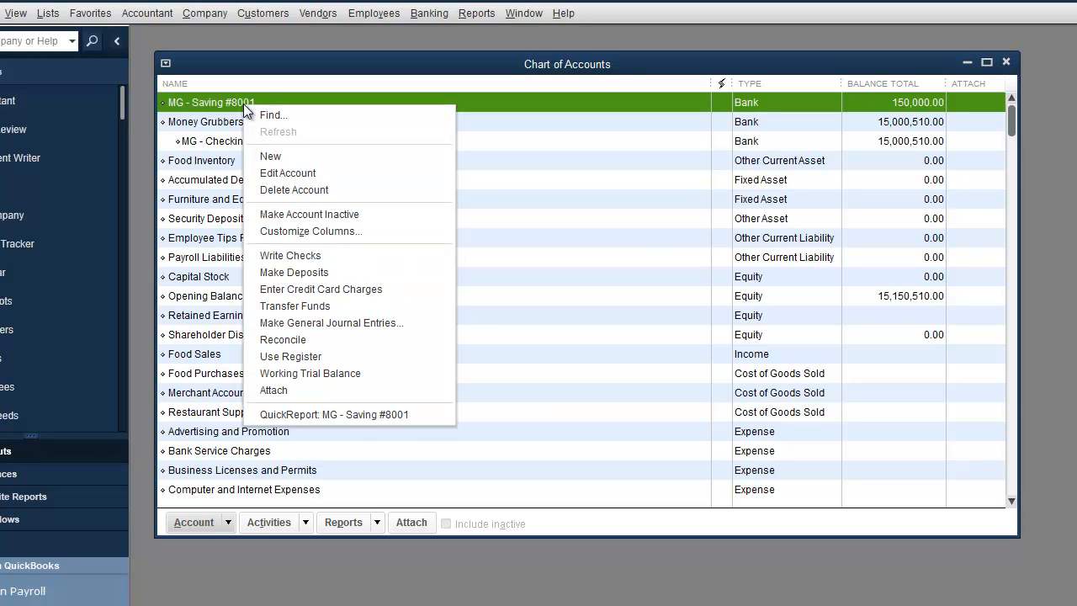
Edit the MG - Saving #8001 account to make it a subaccount of Money Grubbers and save the change.
{"action": "left_click", "coordinate": [206, 140]}
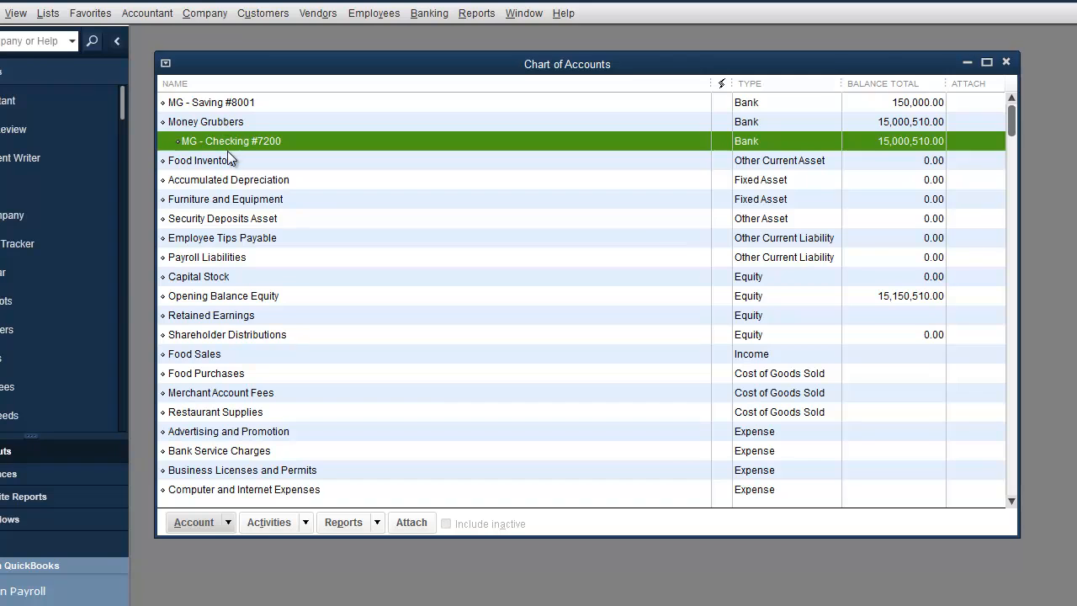
{"action": "left_click", "coordinate": [222, 104]}
{"action": "right_click", "coordinate": [223, 106]}
{"action": "left_click", "coordinate": [253, 175]}
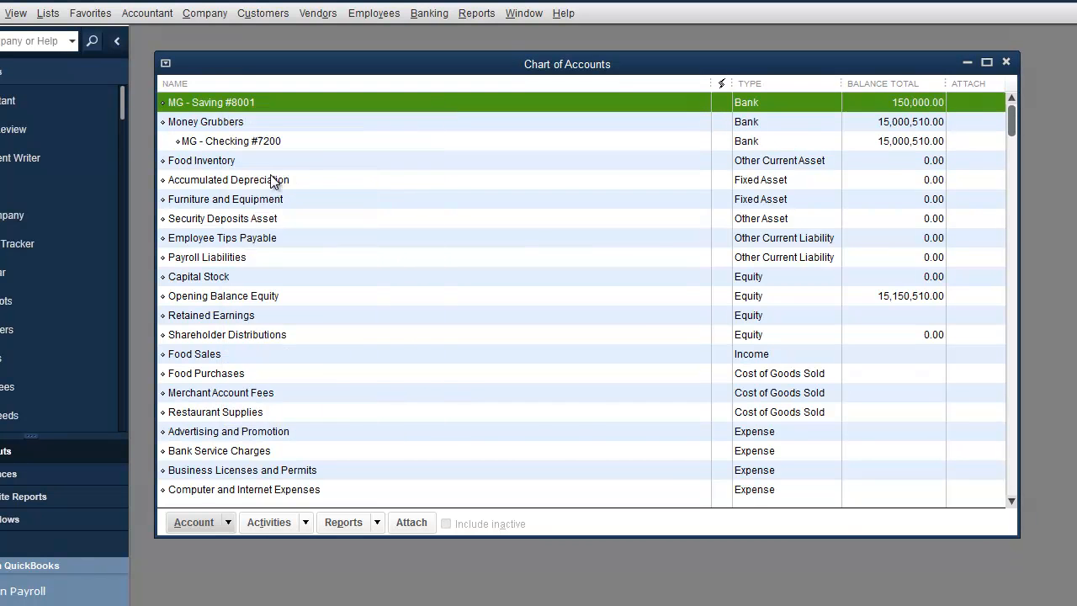
{"action": "left_click", "coordinate": [408, 241]}
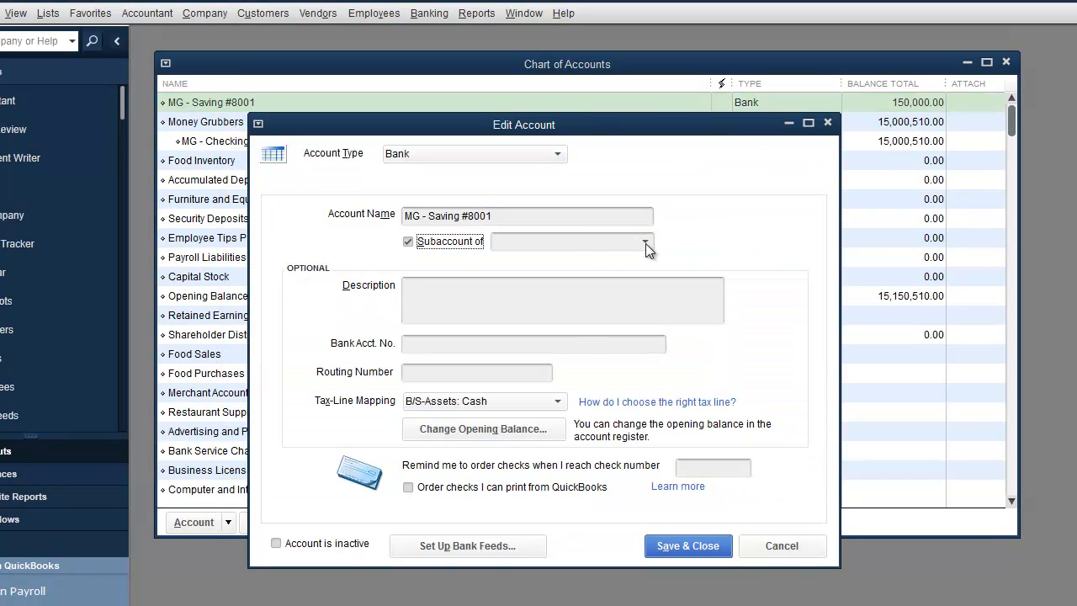
{"action": "left_click", "coordinate": [645, 242]}
{"action": "left_click", "coordinate": [539, 321]}
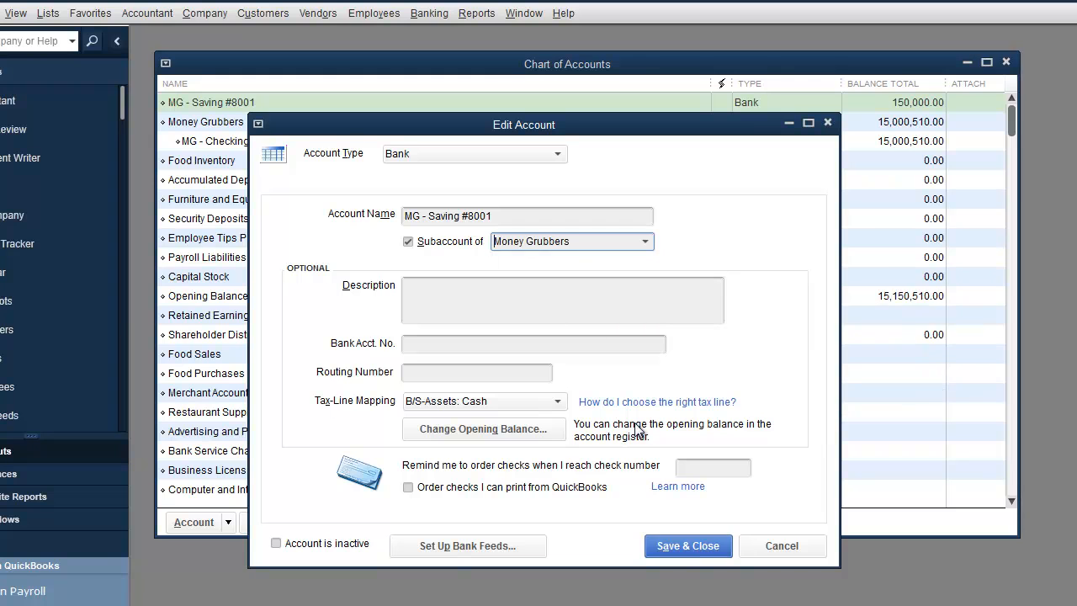
{"action": "left_click", "coordinate": [681, 546]}
{"action": "scroll", "coordinate": [314, 177], "scroll_direction": "up", "scroll_amount": 1}
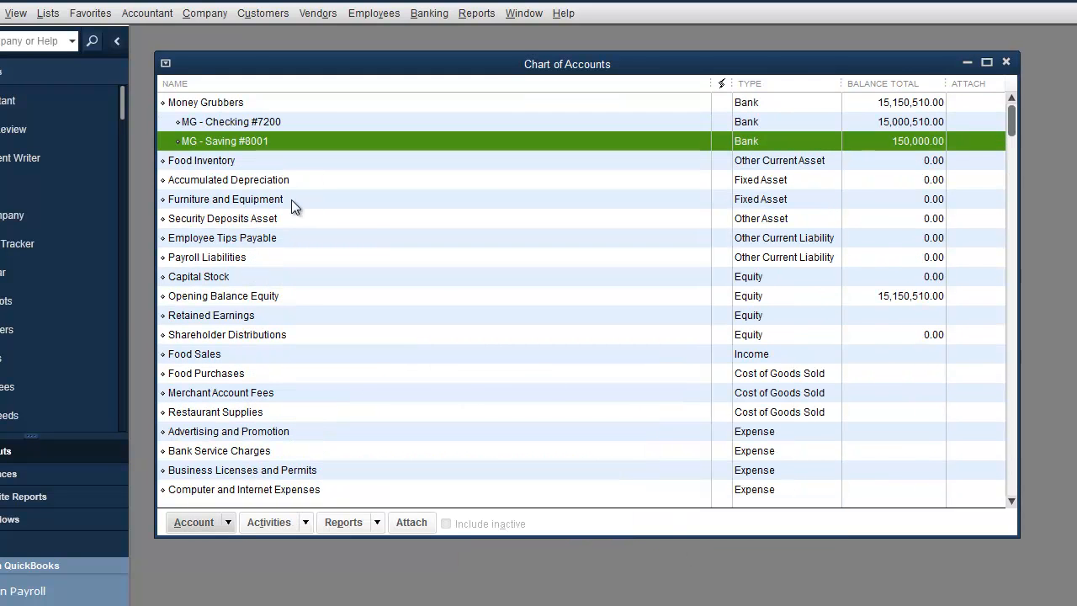
Compare the balance totals of Money Grubbers and its checking and savings subaccounts in the Chart of Accounts.
{"action": "left_click", "coordinate": [220, 106]}
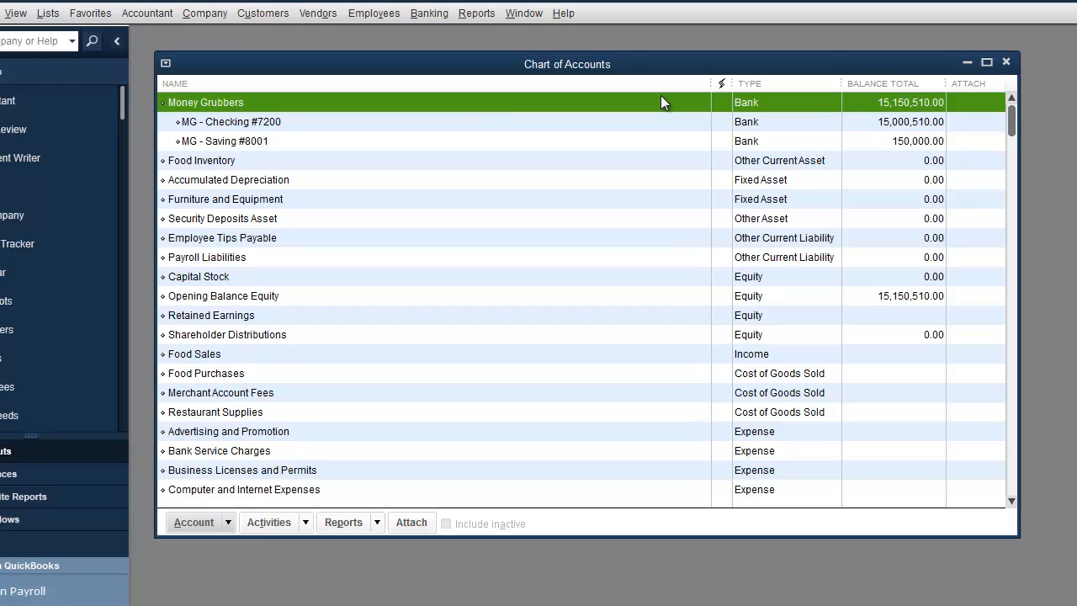
{"action": "left_click", "coordinate": [908, 141]}
{"action": "left_click", "coordinate": [905, 122]}
{"action": "left_click", "coordinate": [910, 141]}
{"action": "left_click", "coordinate": [898, 120]}
{"action": "left_click", "coordinate": [902, 104]}
{"action": "left_click", "coordinate": [231, 121]}
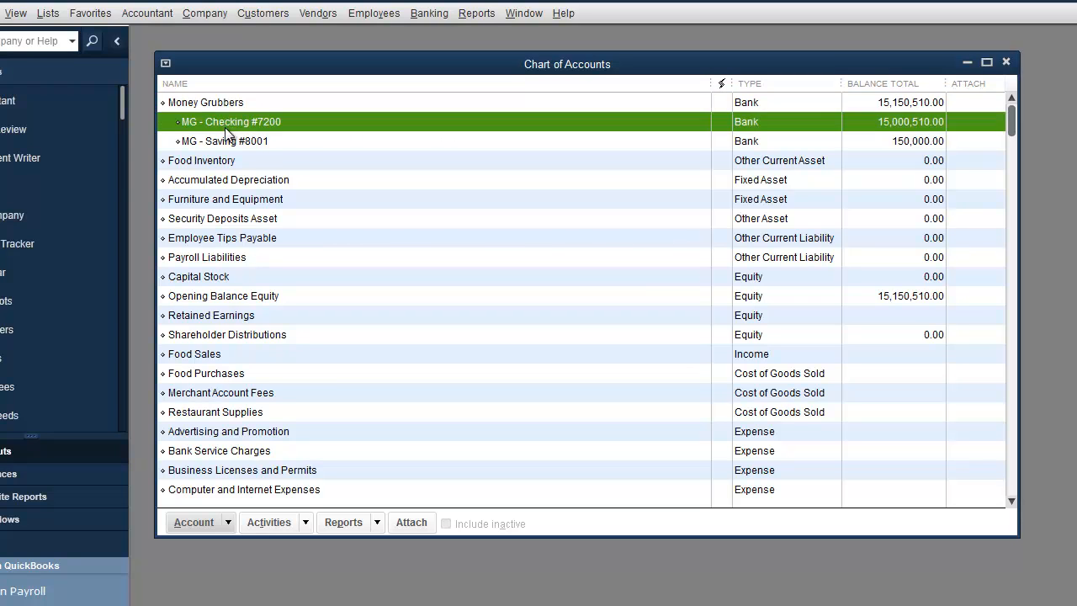
{"action": "left_click", "coordinate": [230, 141]}
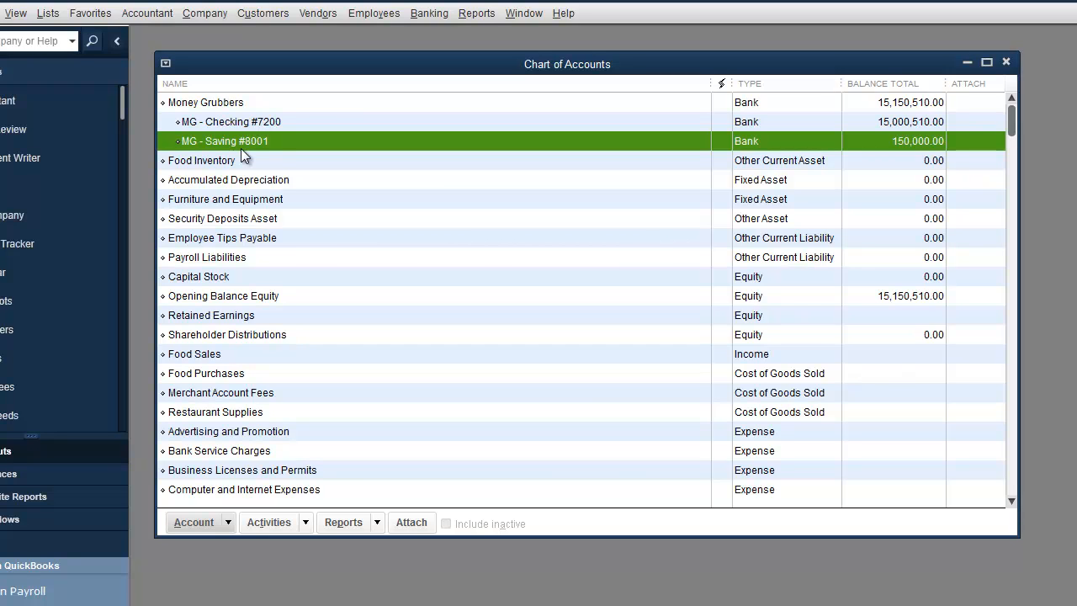
Start a new account of type Credit Card in the Chart of Accounts.
{"action": "left_click", "coordinate": [49, 16]}
{"action": "left_click", "coordinate": [197, 536]}
{"action": "left_click", "coordinate": [198, 527]}
{"action": "left_click", "coordinate": [205, 277]}
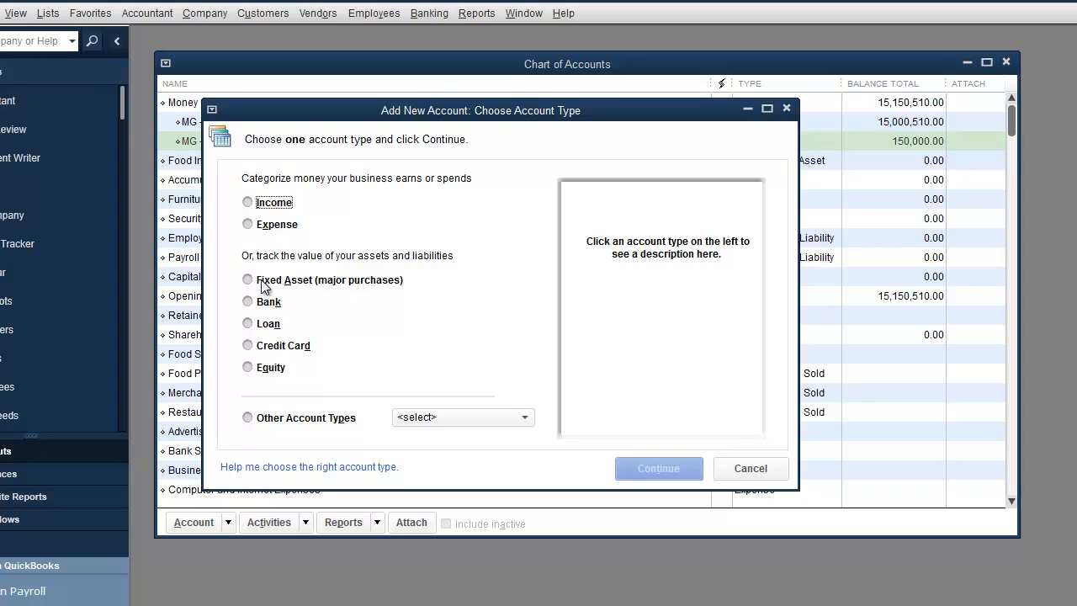
{"action": "left_click", "coordinate": [254, 341]}
{"action": "left_click", "coordinate": [639, 467]}
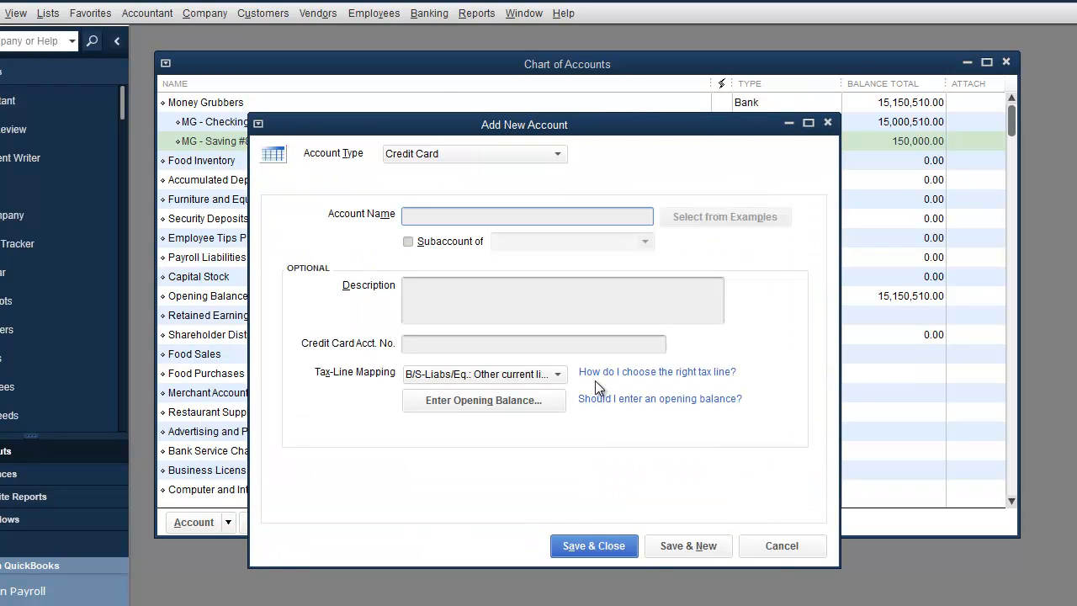
Name the new credit card account "Chase Visa Platinum - #7200".
{"action": "type", "text": "Chase Visa #7200"}
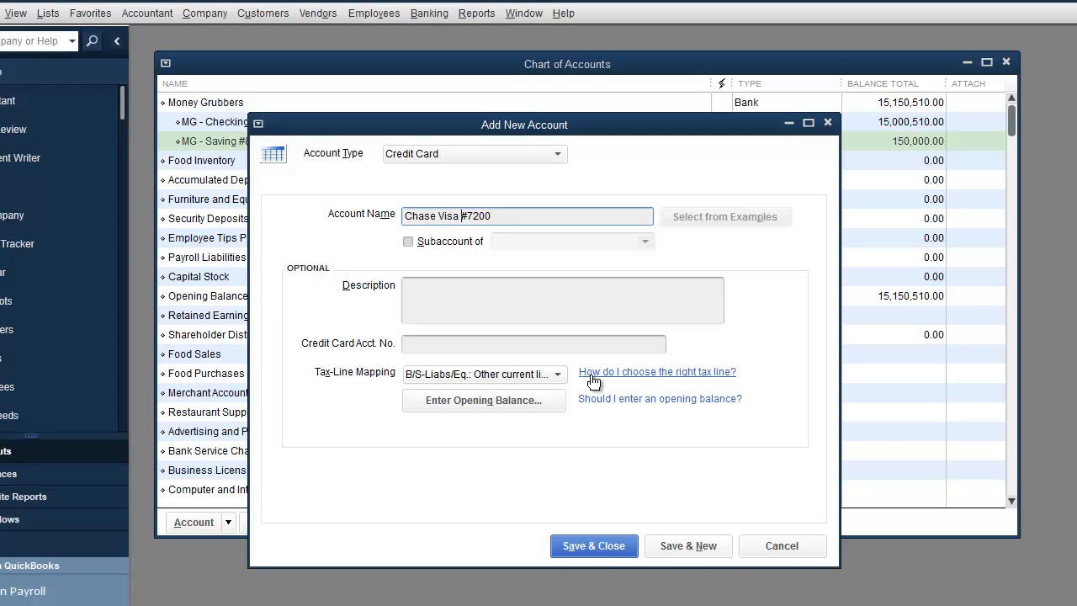
{"action": "key", "text": "Left"}
{"action": "key", "text": "Left"}
{"action": "key", "text": "Left"}
{"action": "key", "text": "Left"}
{"action": "key", "text": "Left"}
{"action": "type", "text": "Platinum -"}
{"action": "key", "text": "Tab"}
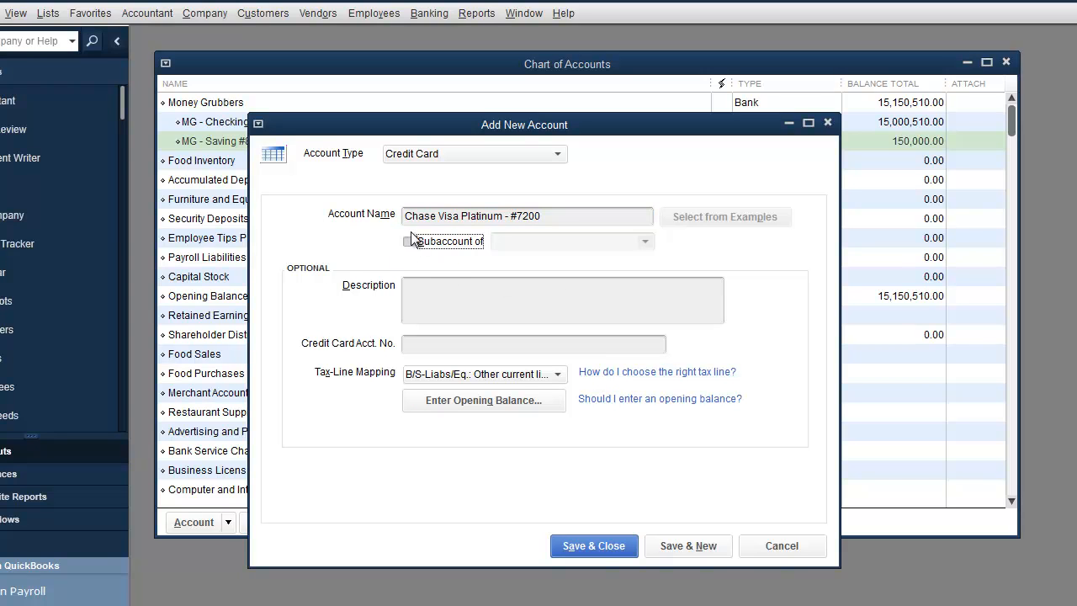
{"action": "left_click", "coordinate": [566, 216]}
{"action": "left_click_drag", "start_coordinate": [566, 215], "coordinate": [393, 209]}
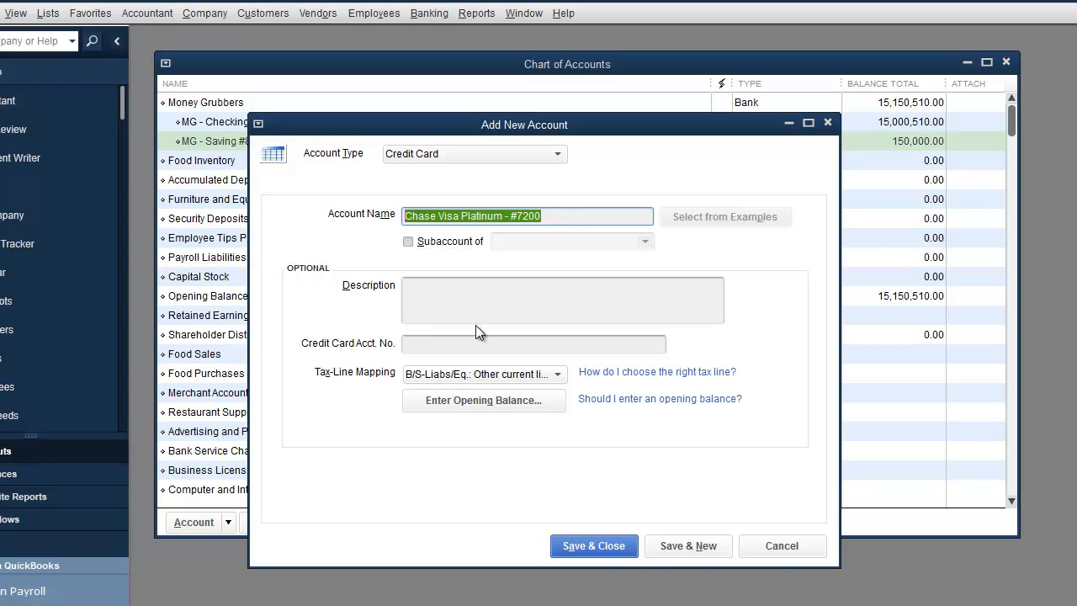
Enter a statement ending balance of 1,825.00 as the credit card account's opening balance.
{"action": "left_click", "coordinate": [489, 405]}
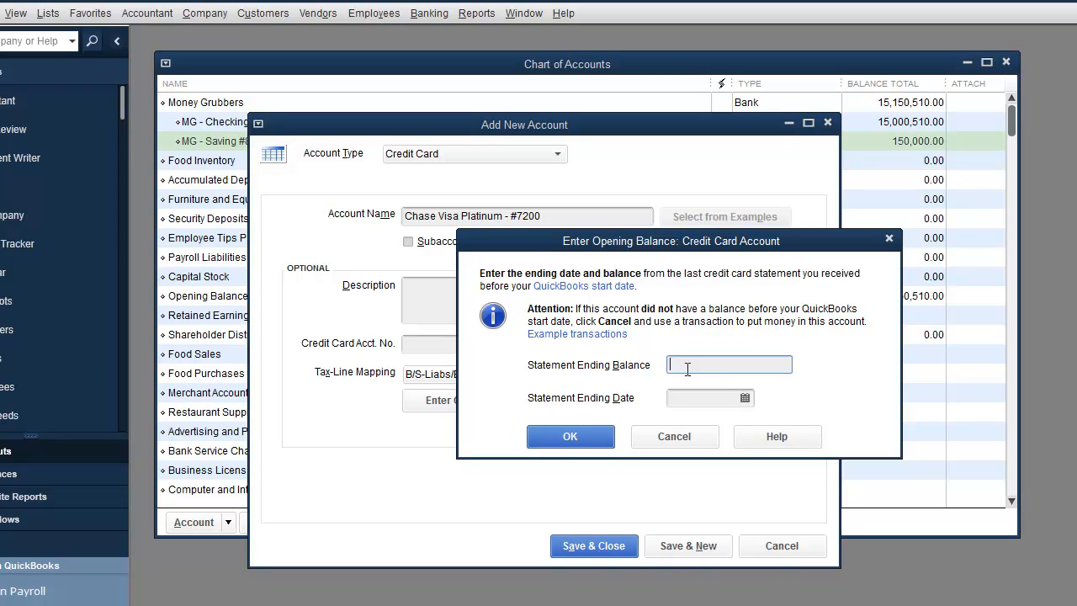
{"action": "type", "text": "1,8"}
{"action": "type", "text": "25.00"}
Date the credit card's opening balance 12/19/2013 and save the account without setting up a bank feed.
{"action": "left_click", "coordinate": [745, 398]}
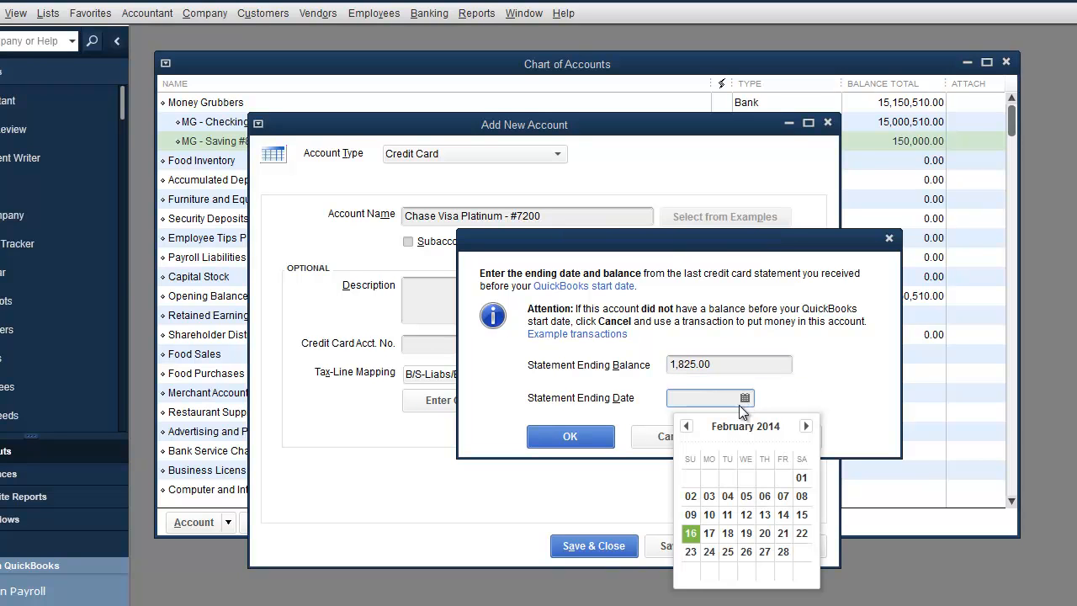
{"action": "left_click", "coordinate": [685, 426]}
{"action": "left_click", "coordinate": [686, 426]}
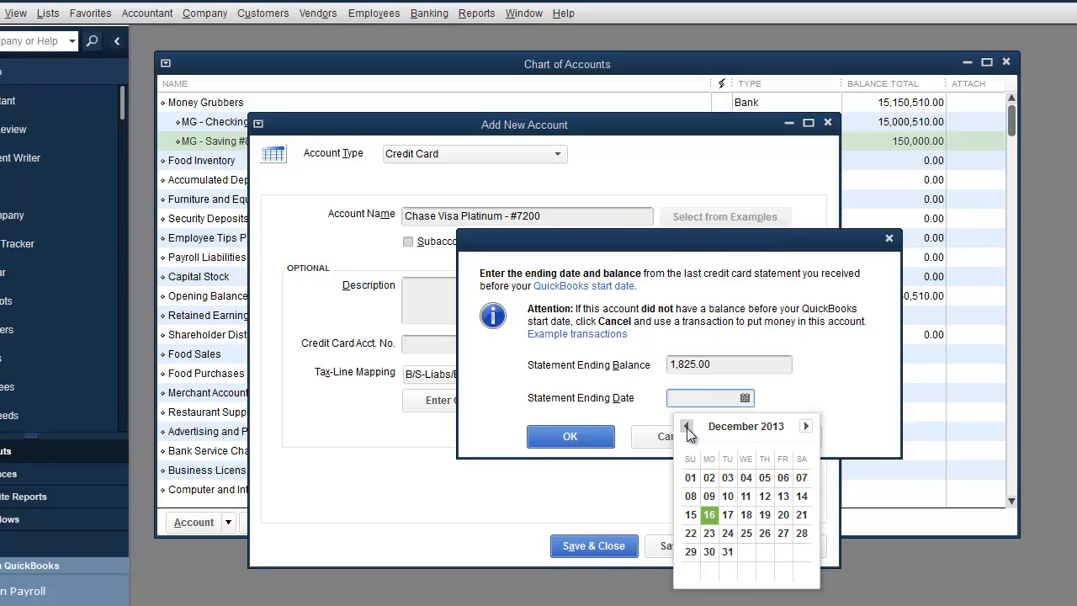
{"action": "left_click", "coordinate": [764, 516]}
{"action": "left_click", "coordinate": [578, 437]}
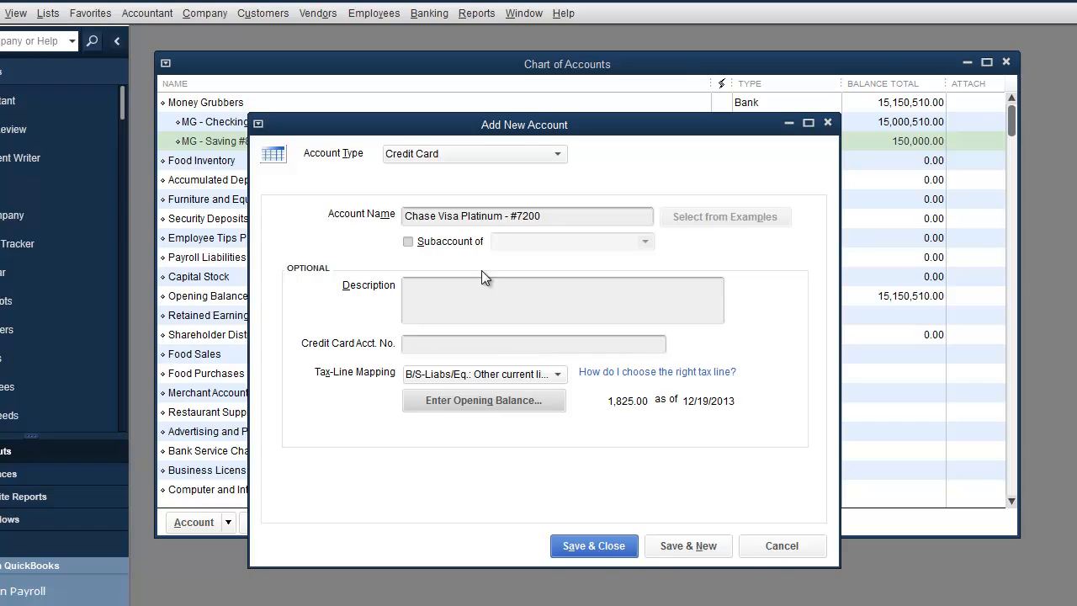
{"action": "left_click", "coordinate": [597, 545]}
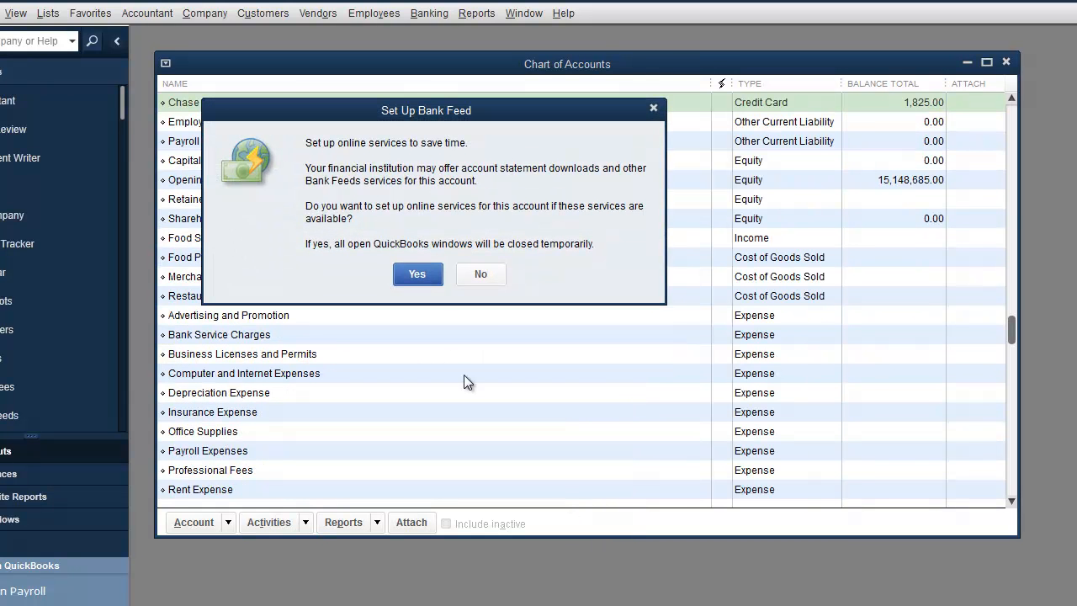
{"action": "left_click", "coordinate": [480, 274]}
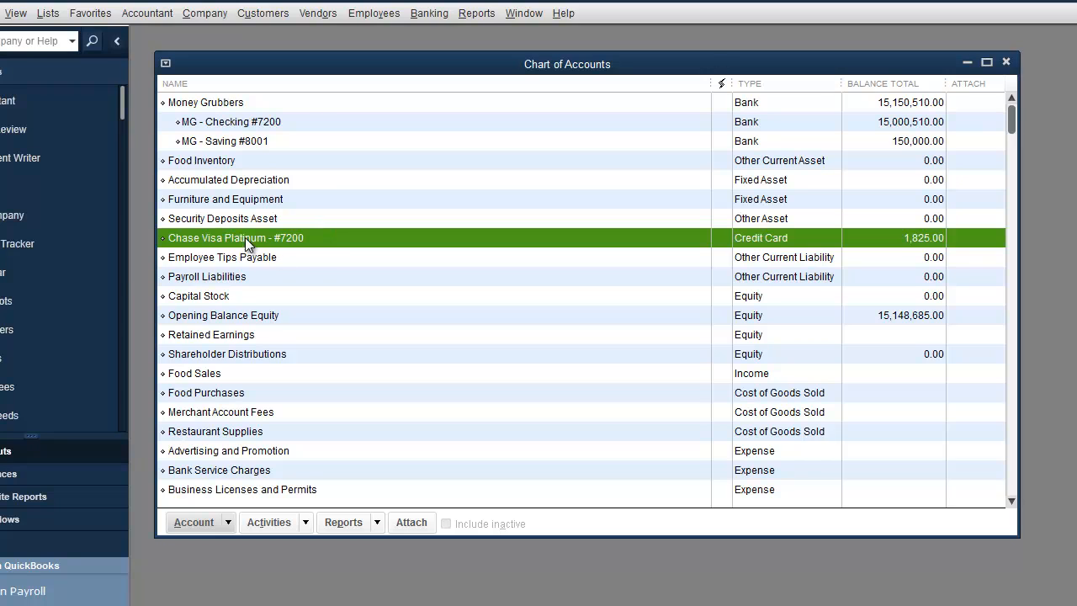